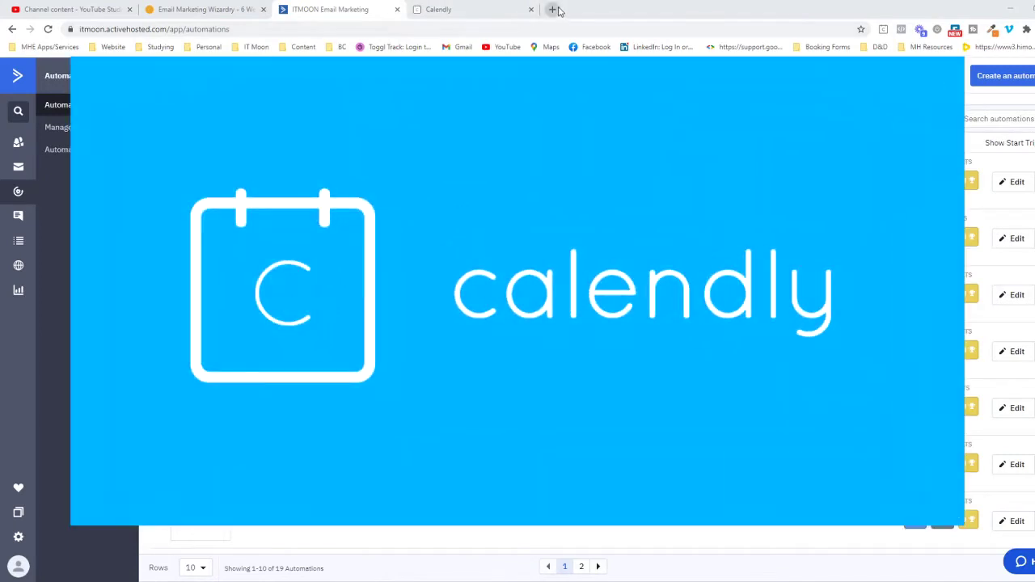
Step: Open calendly.com/itmoon/automationpowerhour?month=2021-01 in a new tab and view the available times for January 26
left_click(553, 9)
type("calendly.com/itmoon/automationpowerhour?month=2021-01")
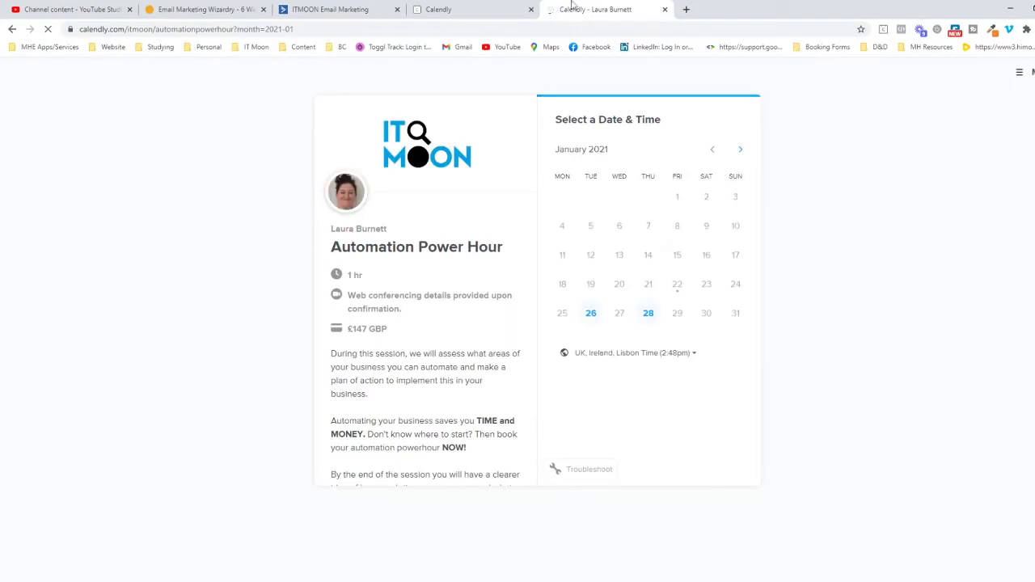
left_click(590, 313)
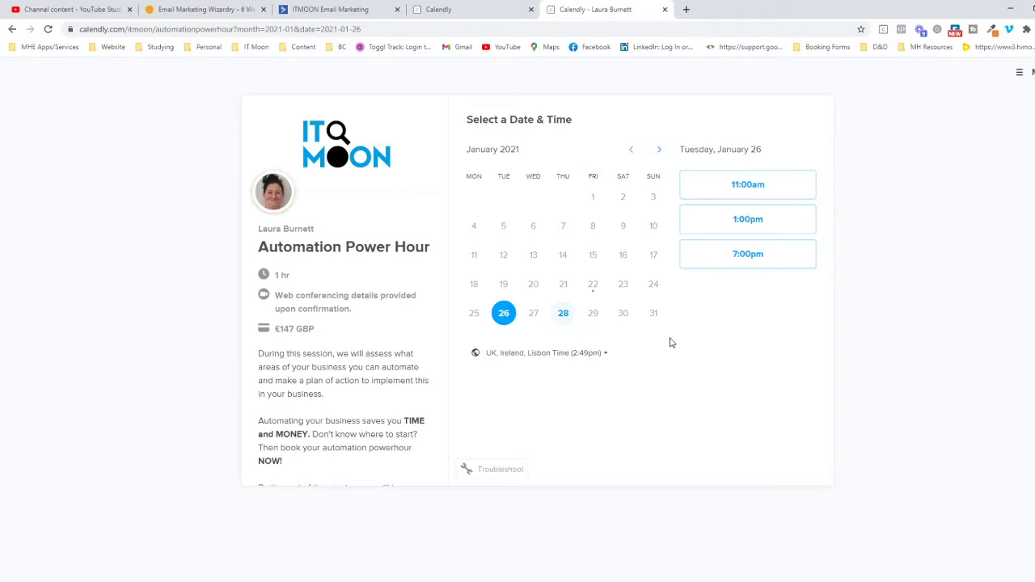
Step: Switch to ActiveCampaign and open the connected accounts page of the Calendly app
left_click(330, 9)
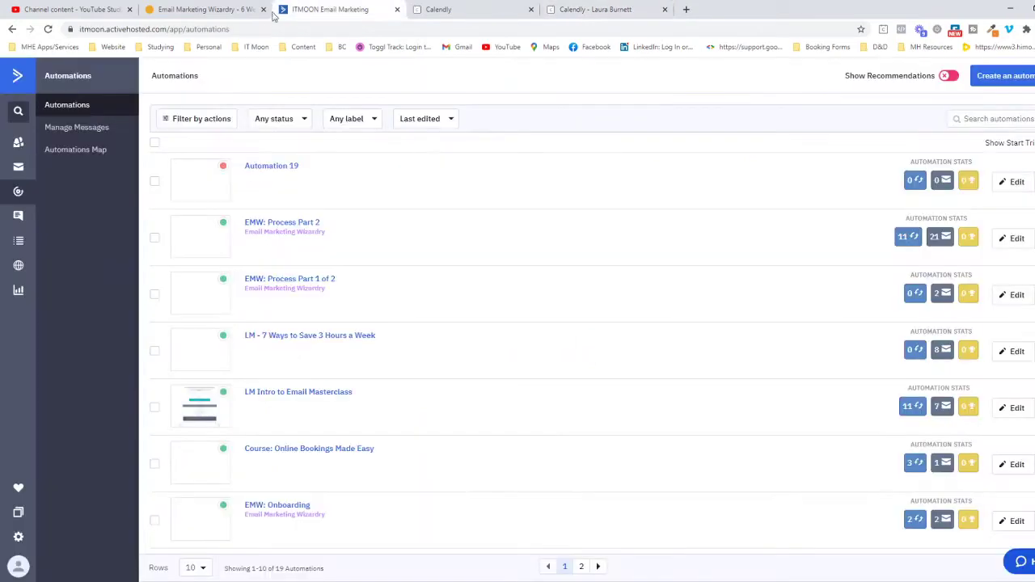
left_click(19, 516)
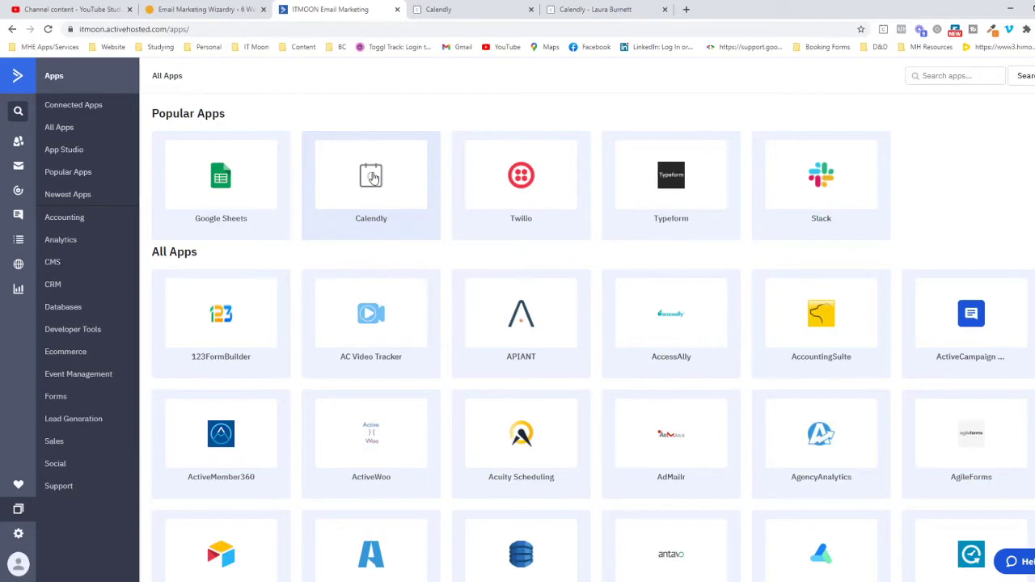
left_click(373, 177)
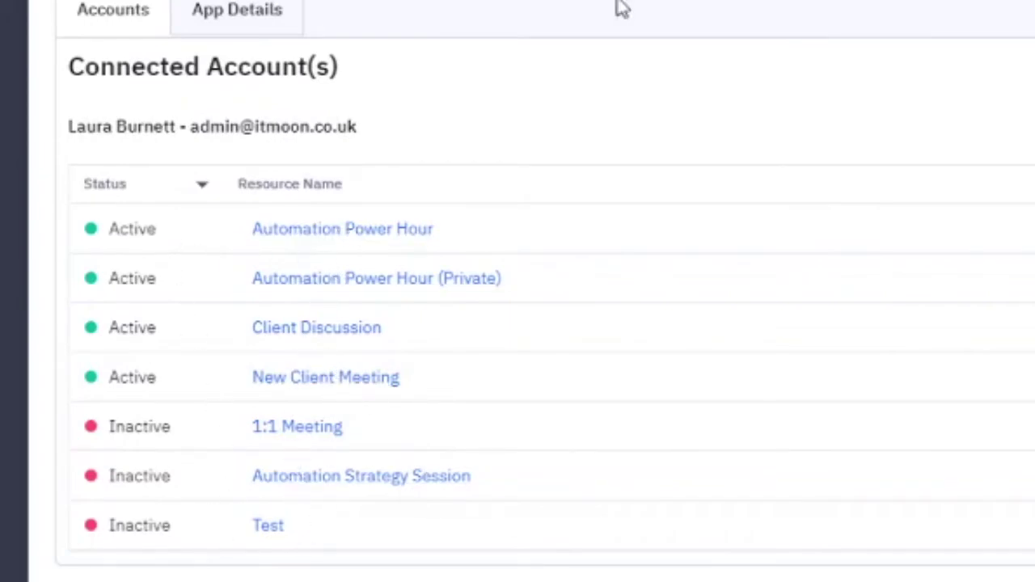
Step: Look over the event types in Calendly and return to the connected Calendly resources in ActiveCampaign
left_click(465, 13)
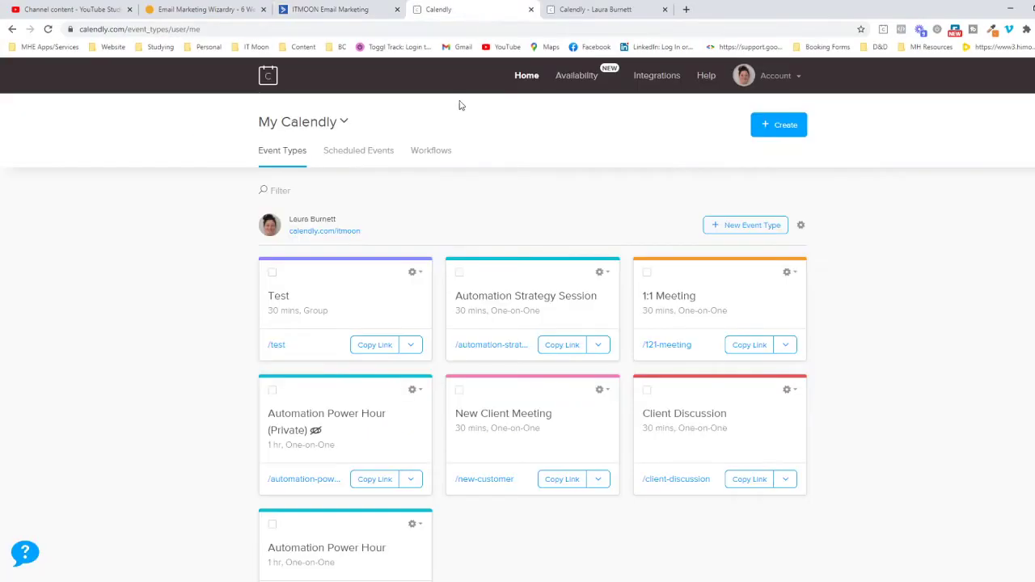
scroll(459, 106, "down", 2)
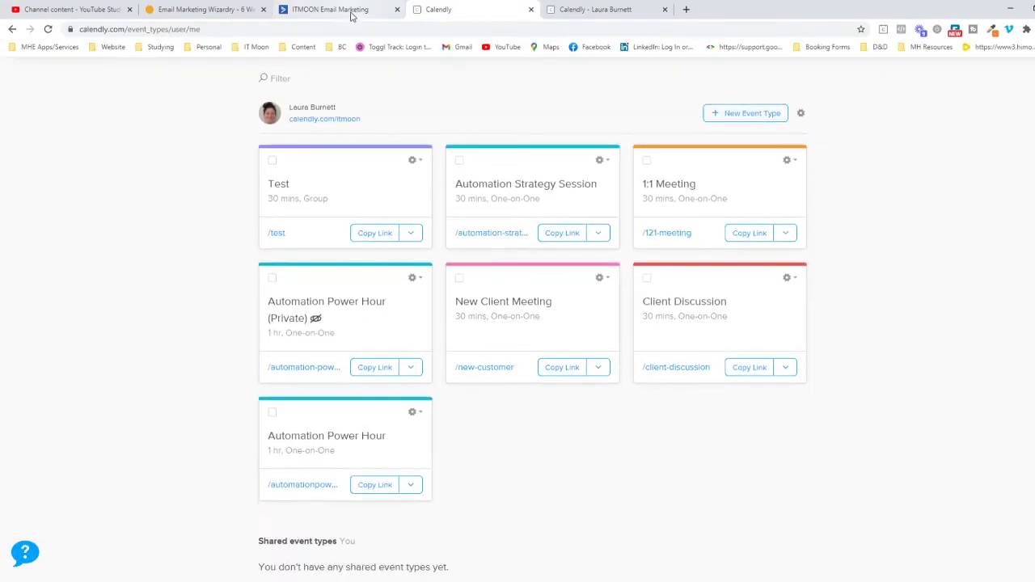
left_click(354, 10)
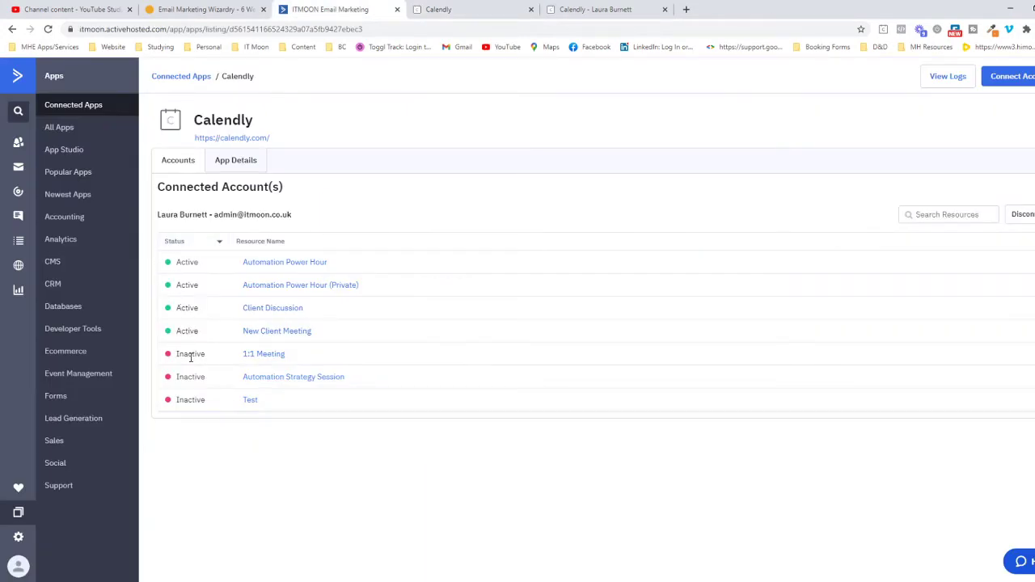
Step: View the field mapping of the 1:1 Meeting resource, and open the mapping of Automation Power Hour instead
left_click(252, 354)
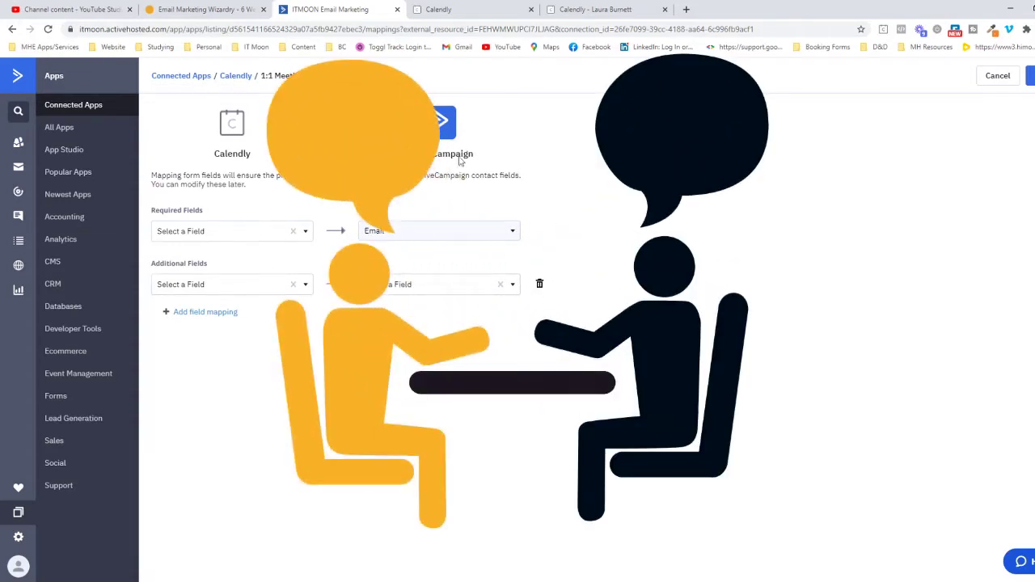
left_click(226, 76)
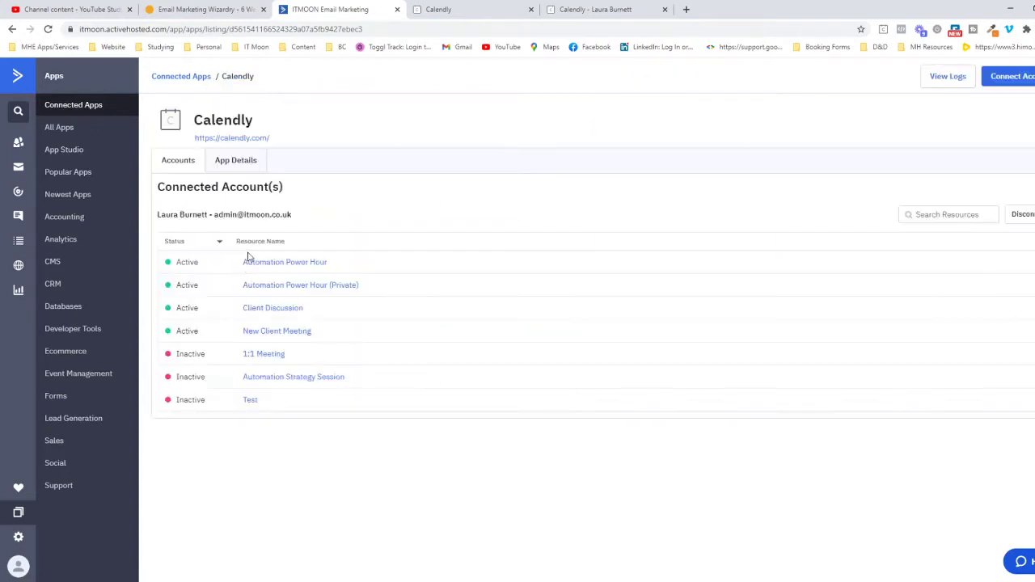
left_click(278, 265)
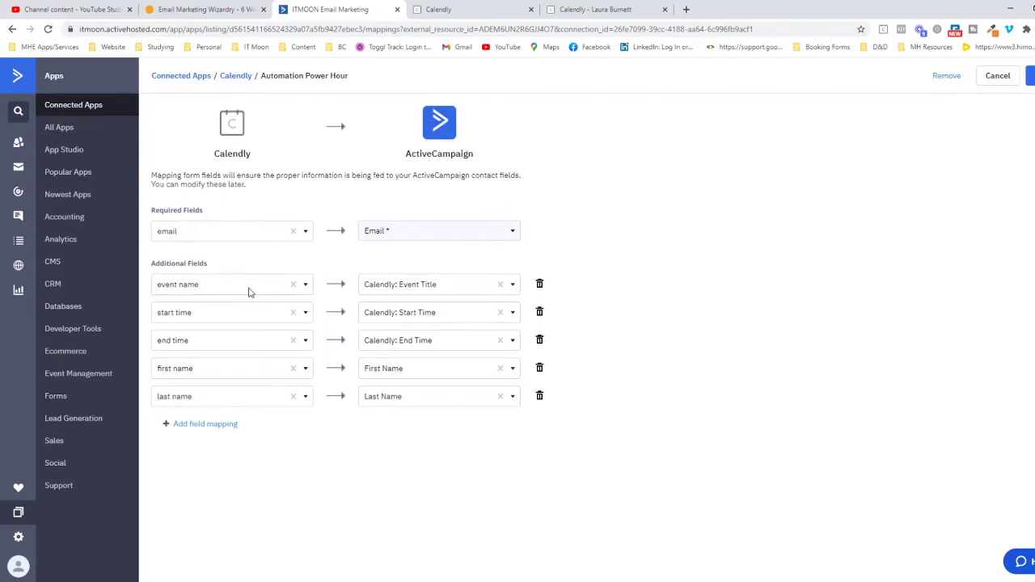
Step: Check the ActiveCampaign field choices mapped to event name, start time and end time, leaving the selections as they are
left_click(418, 284)
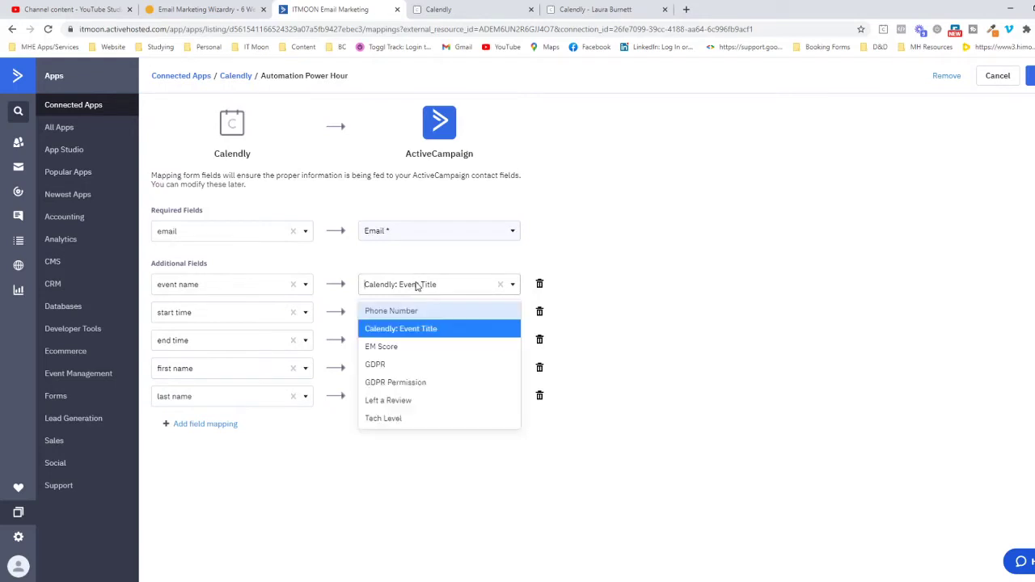
left_click(417, 284)
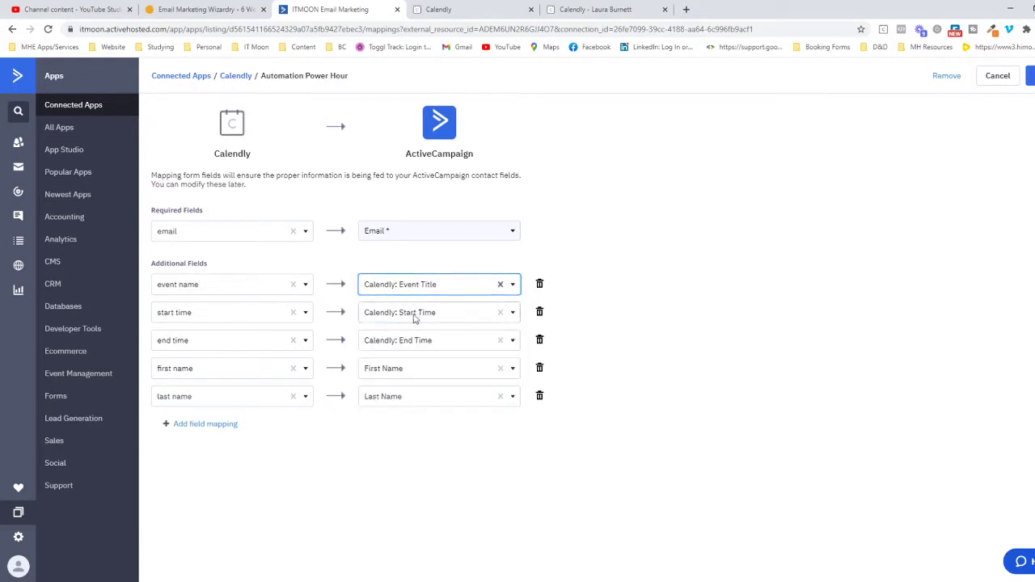
left_click(419, 316)
left_click(422, 313)
left_click(427, 343)
left_click(428, 342)
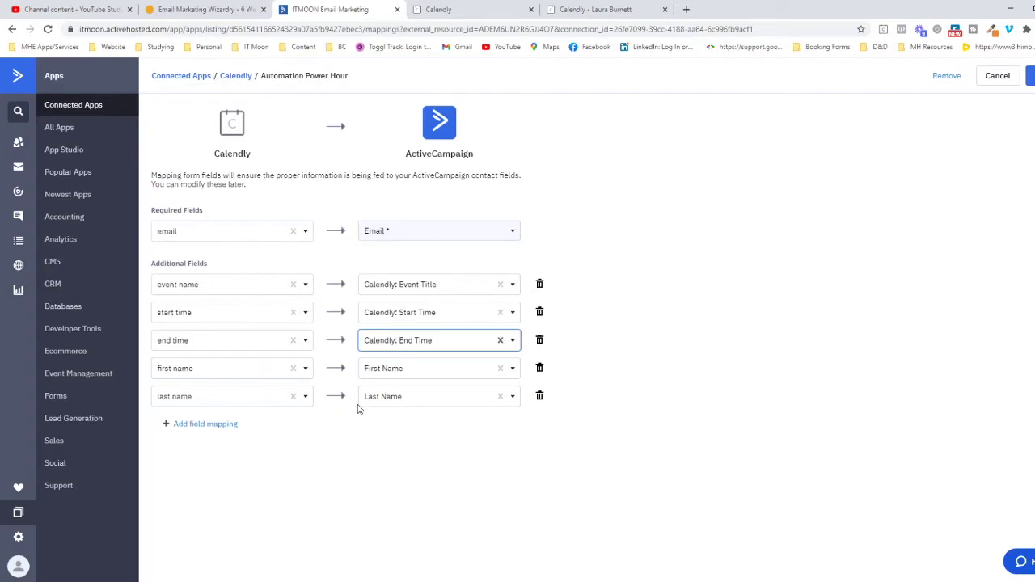
Step: Review the email and first name mappings, keeping email as the required field and first name mapped to First Name
left_click(265, 235)
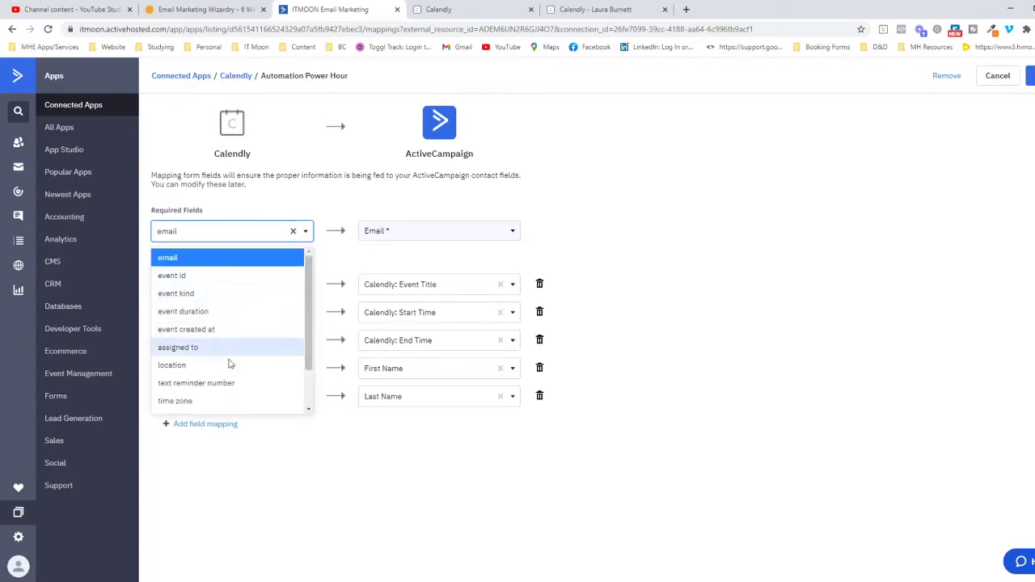
left_click(233, 257)
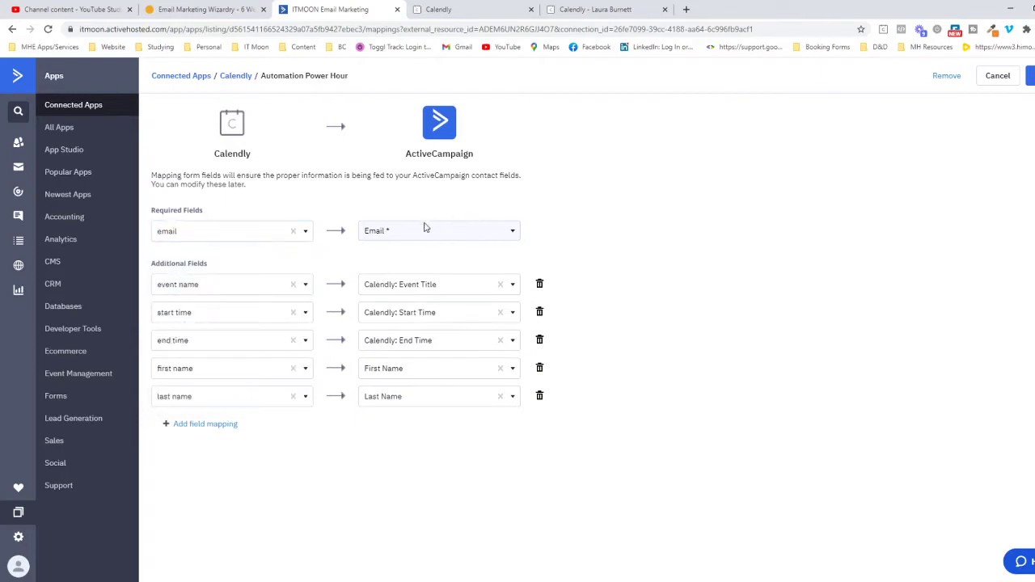
left_click(226, 368)
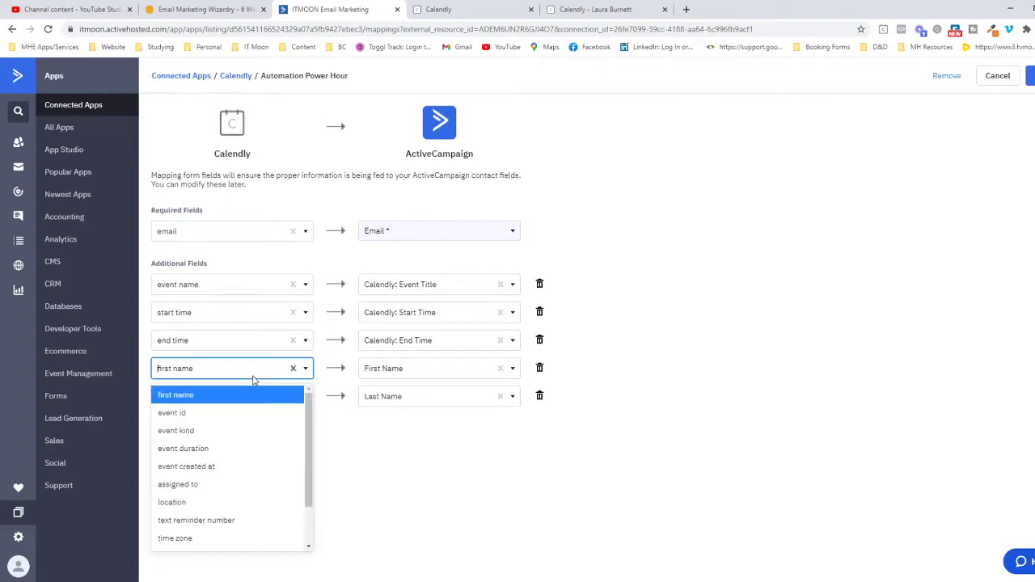
left_click(196, 395)
left_click(380, 369)
left_click(392, 391)
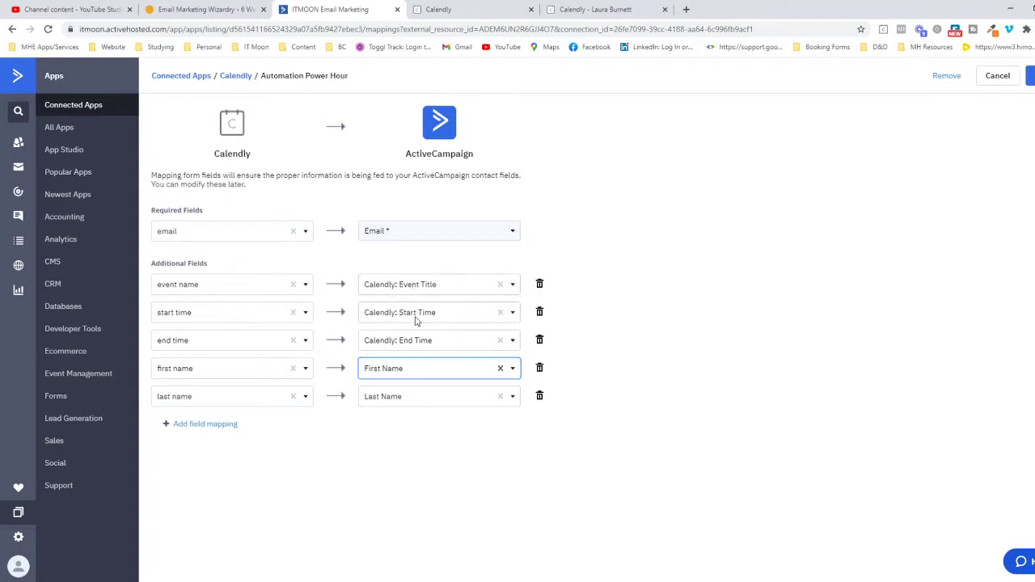
Step: Open the contact field management page in a new tab and collapse the General Details group
left_click(18, 249)
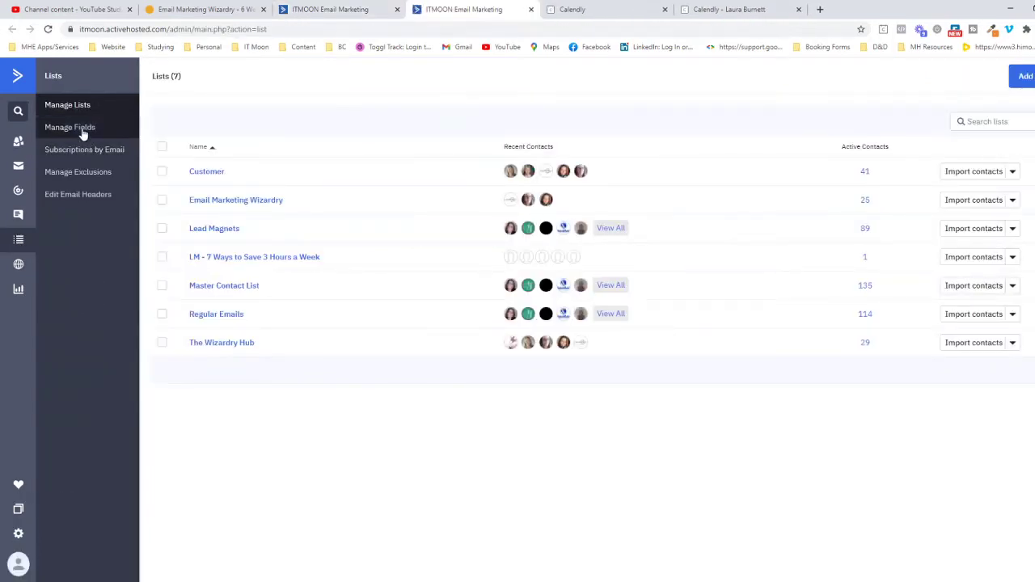
left_click(82, 134)
left_click(174, 165)
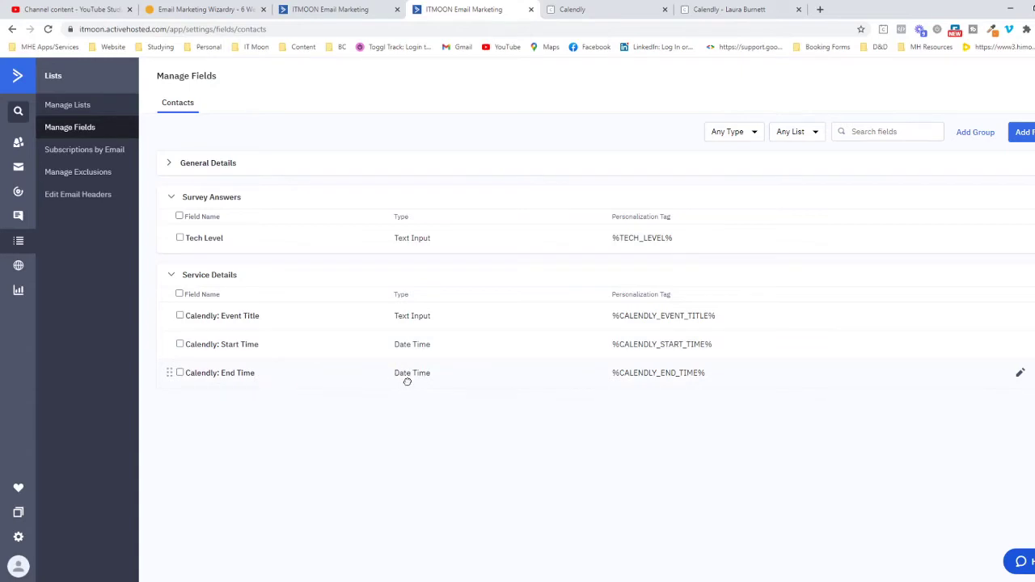
Step: View the forms for adding a field group and a contact field, closing each without creating anything
left_click(975, 132)
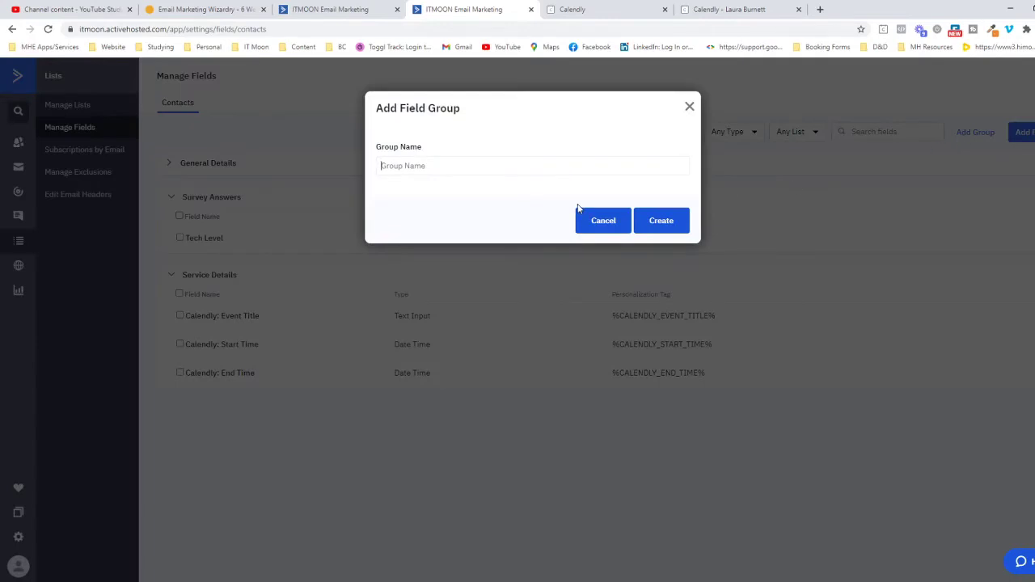
left_click(614, 221)
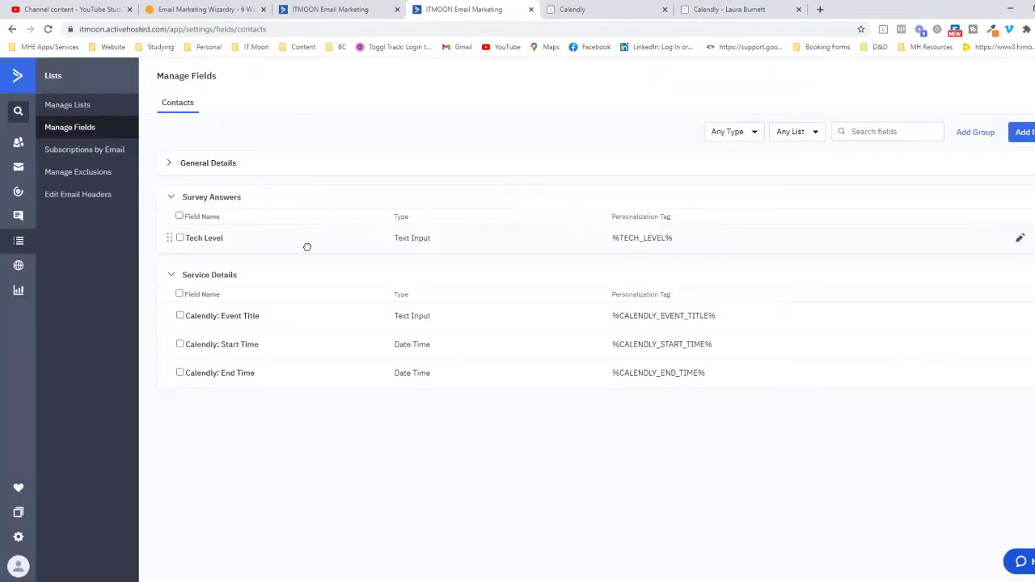
left_click(1024, 136)
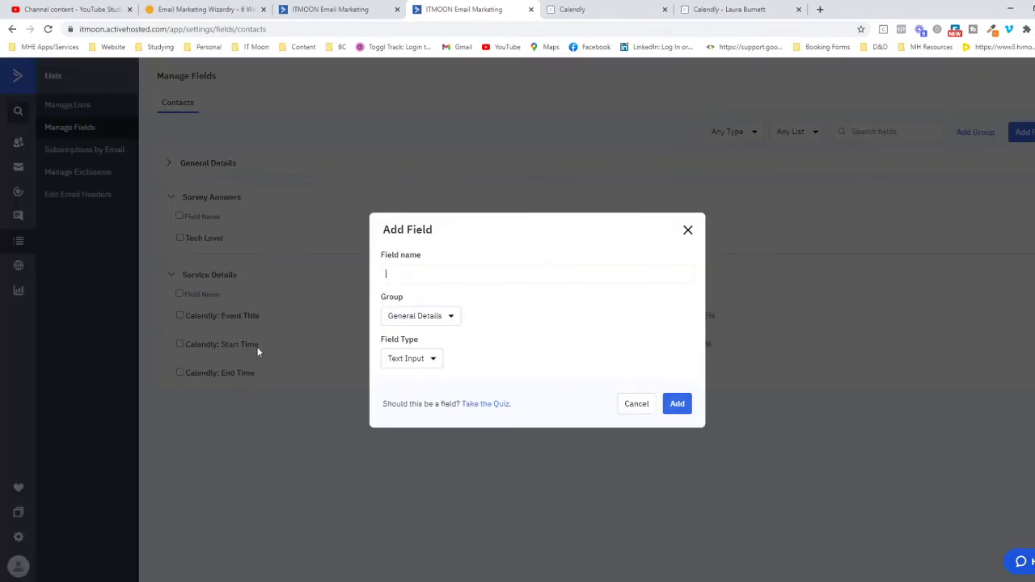
left_click(687, 230)
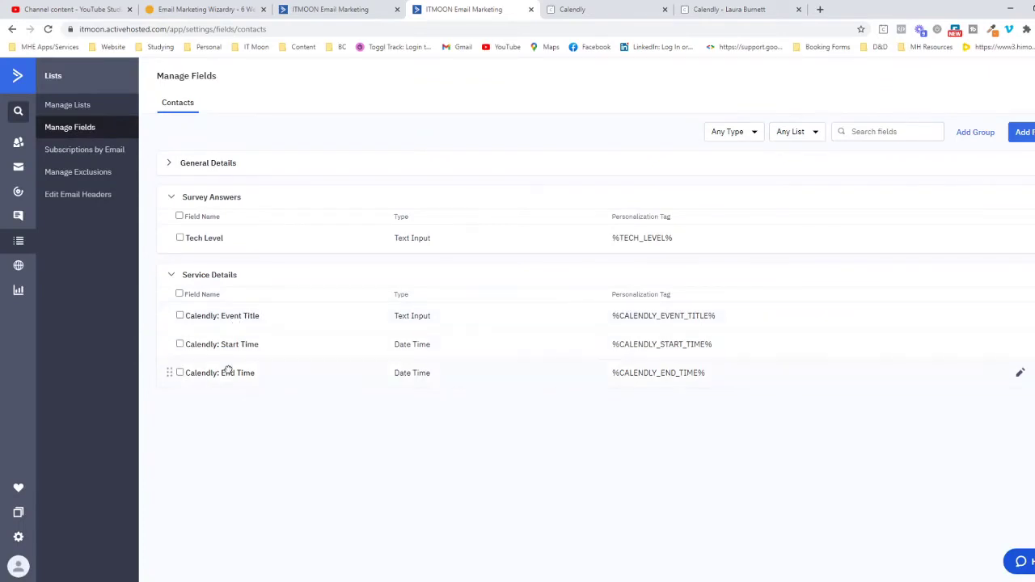
Step: Return to the Automation Power Hour mapping and examine the Calendly fields available for the last name row, keeping the selection
left_click(332, 10)
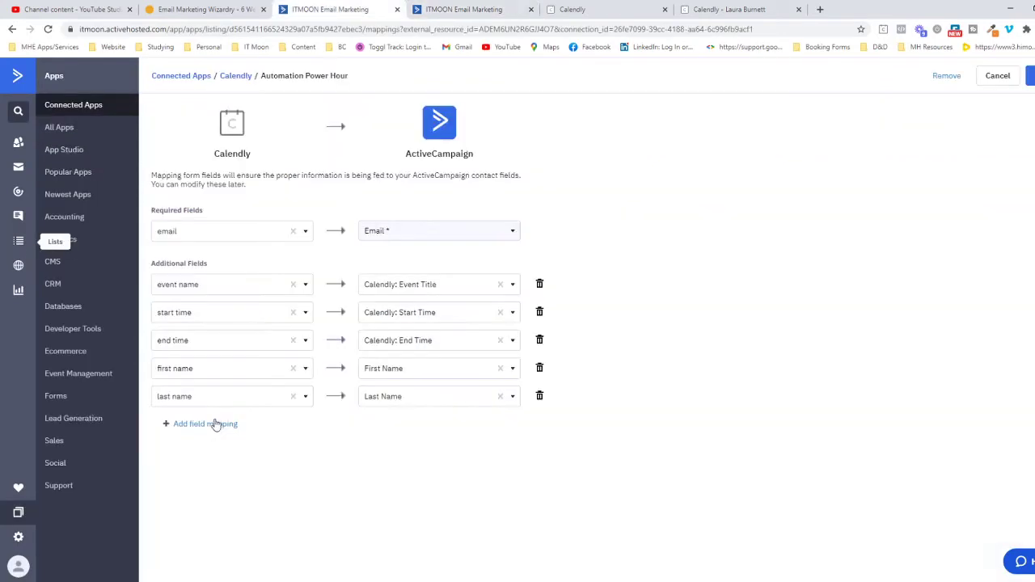
left_click(251, 402)
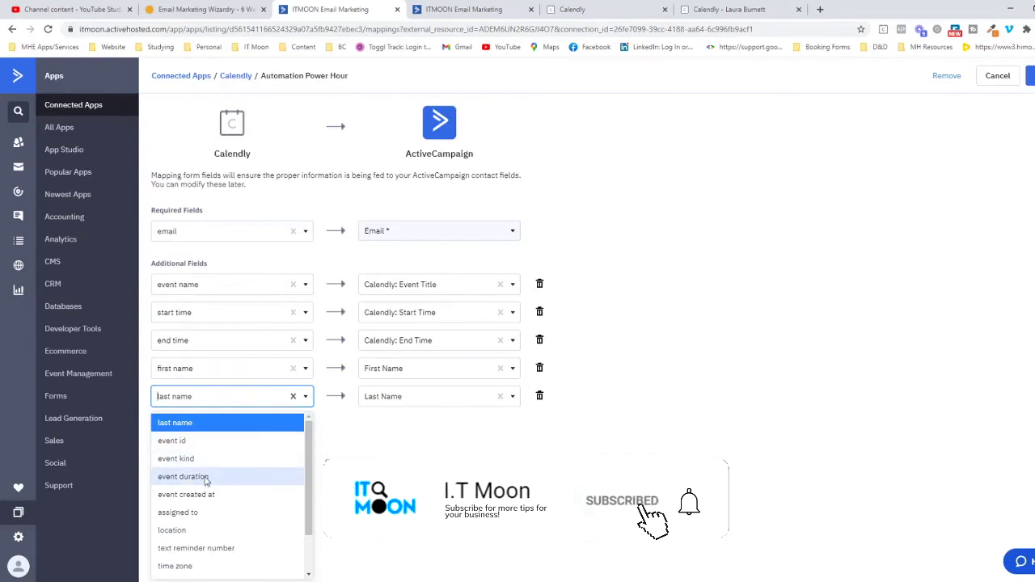
scroll(207, 480, "down", 1)
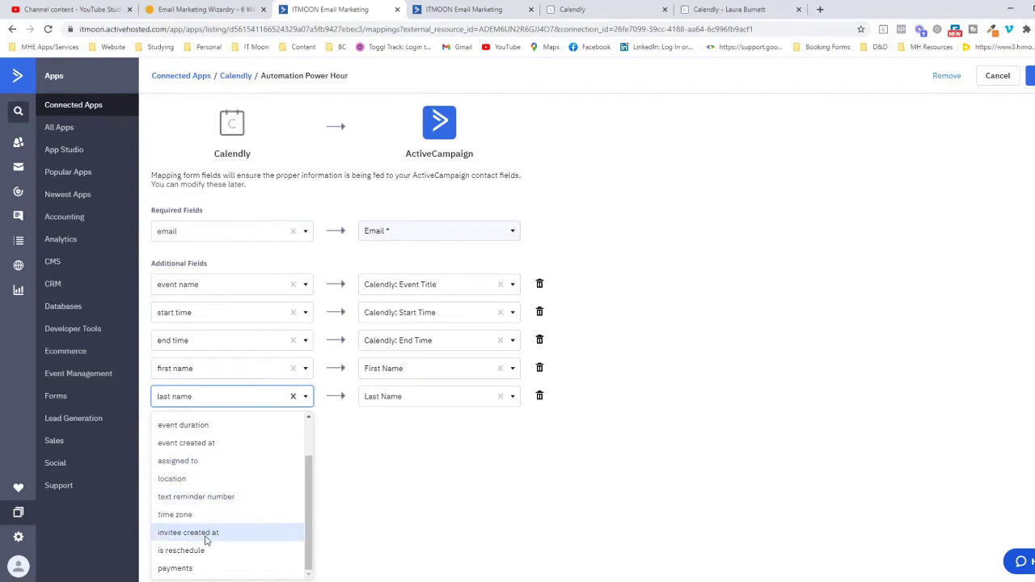
left_click(376, 485)
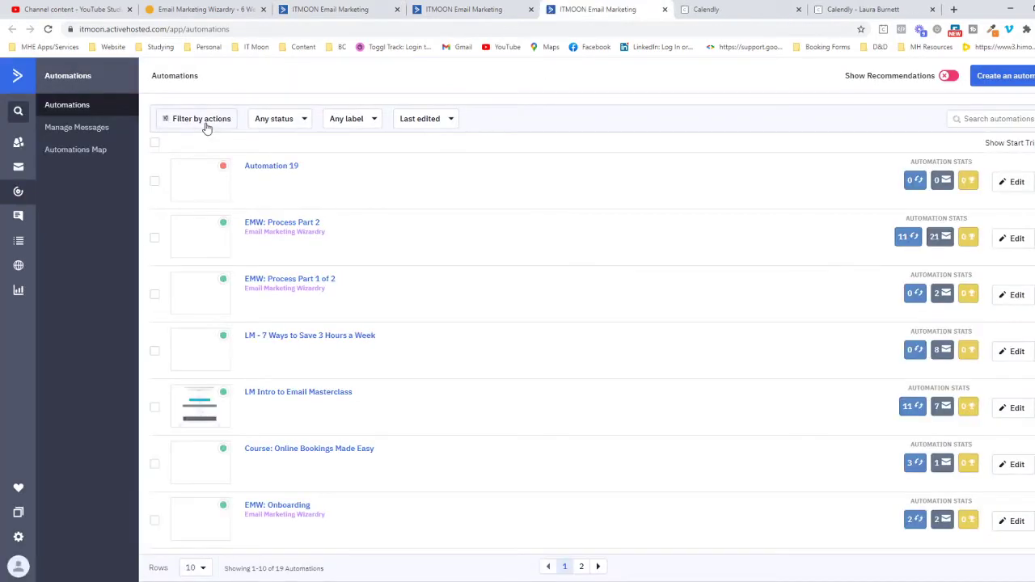
Step: Filter the automations by the General/Other label and open the Calendly Integration automation
left_click(348, 118)
left_click(307, 170)
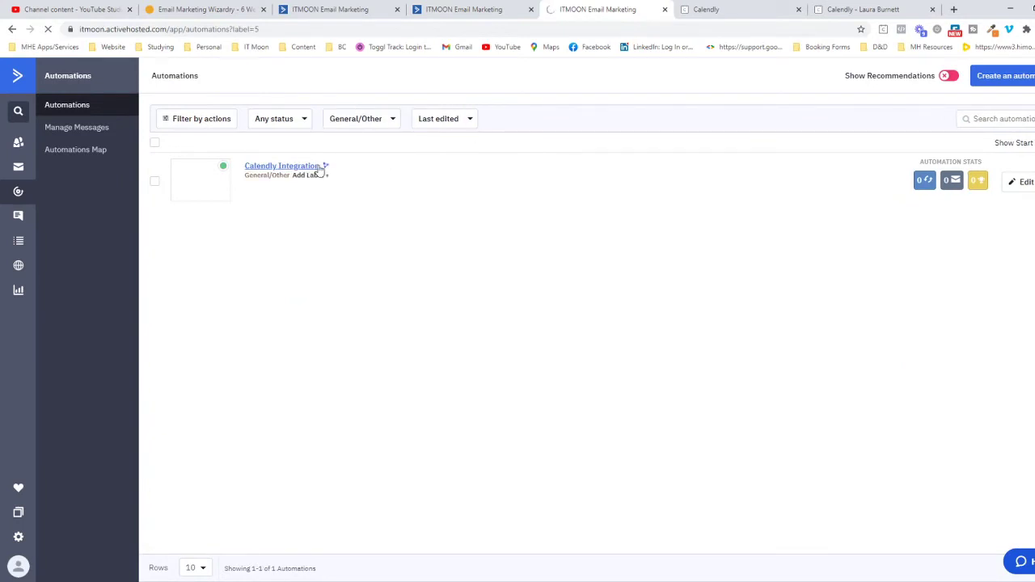
left_click(319, 167)
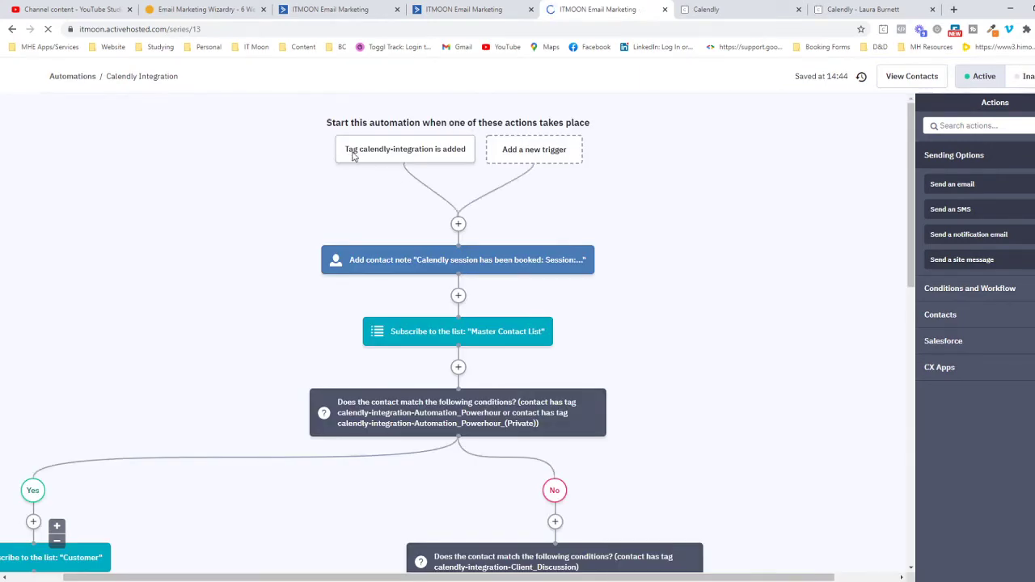
Step: Inspect the settings of the automation's calendly-integration tag trigger and close them without saving
mouse_move(393, 153)
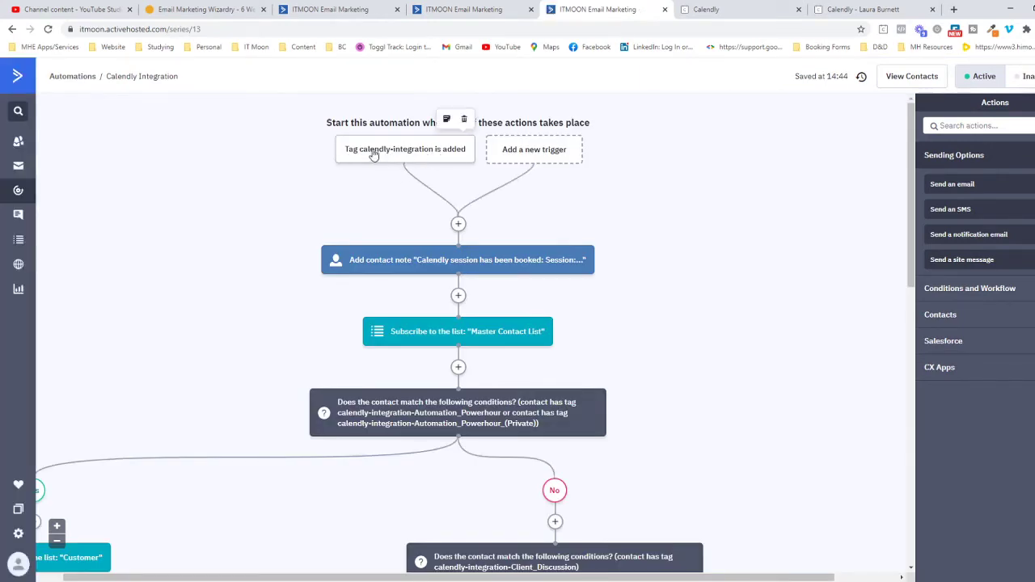
left_click(373, 154)
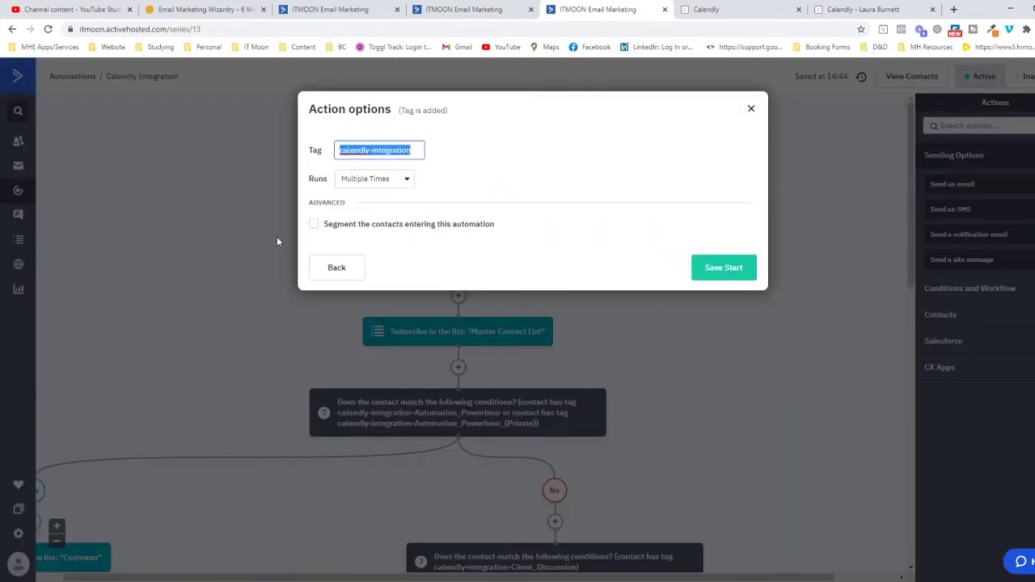
left_click(421, 145)
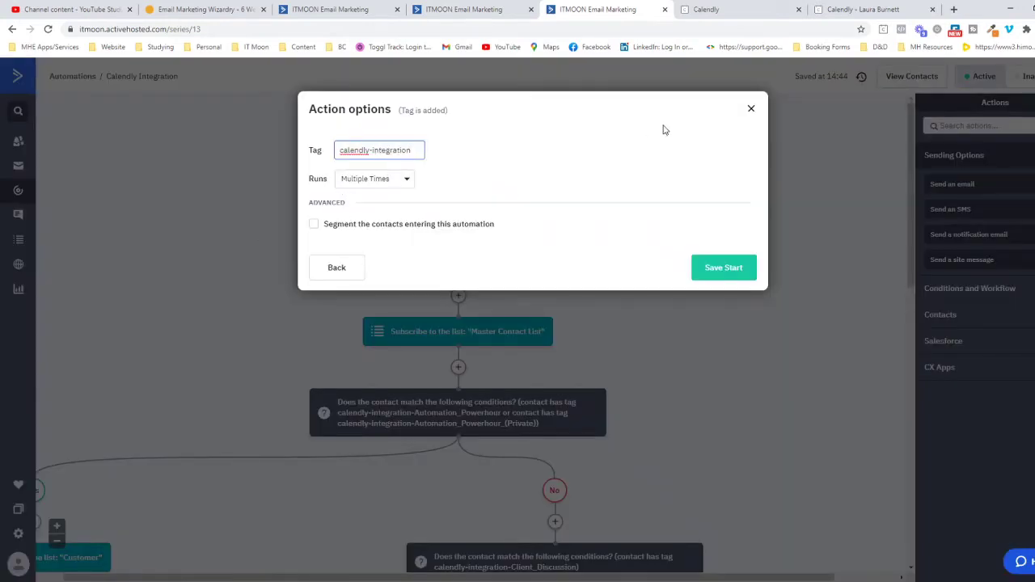
key("Escape")
Step: Open the automation's Powerhour tag condition, and in Calendly open the event name settings of the public Automation Power Hour event type
scroll(523, 184, "down", 1)
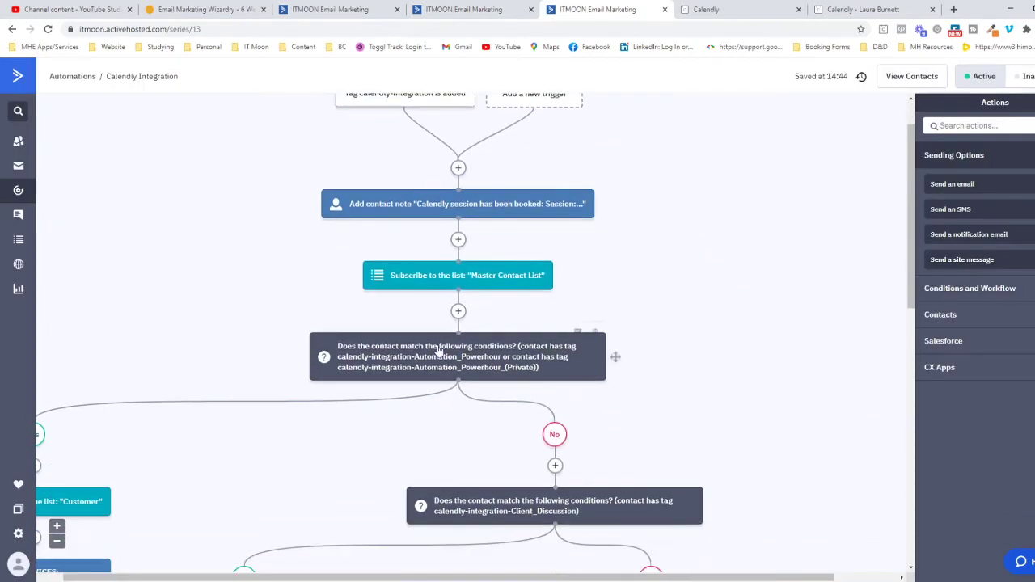
left_click(437, 353)
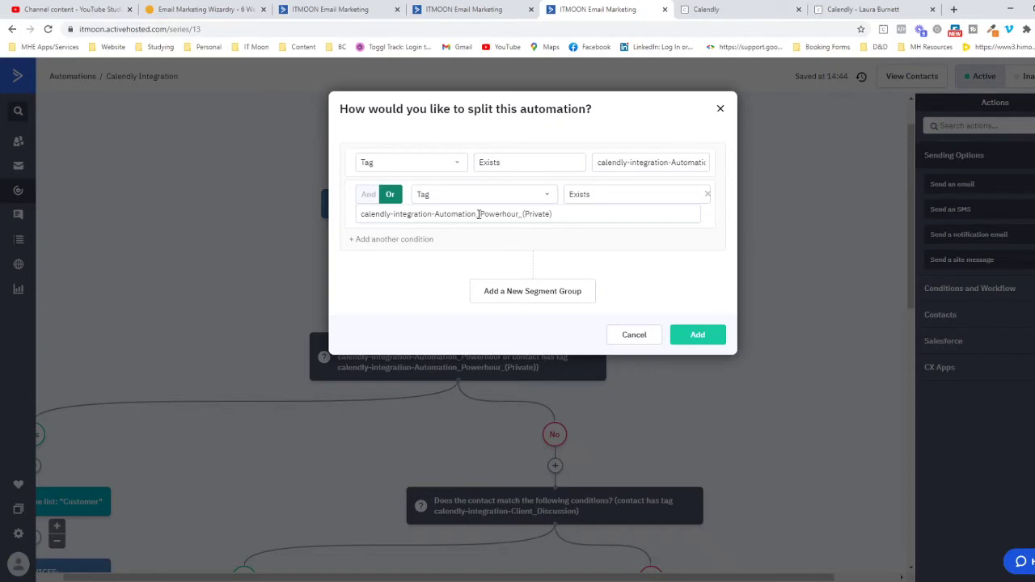
left_click(707, 10)
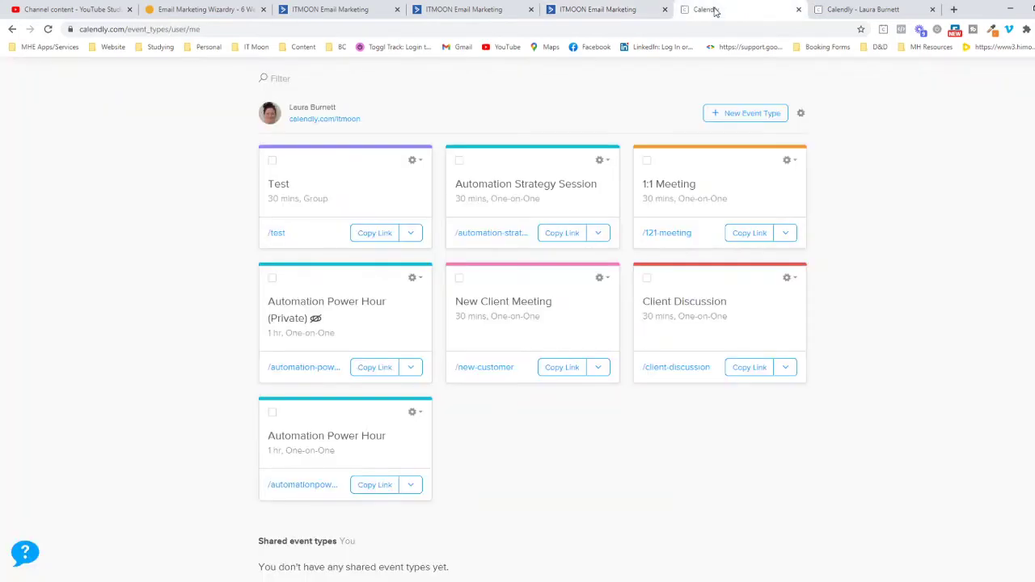
left_click(324, 451)
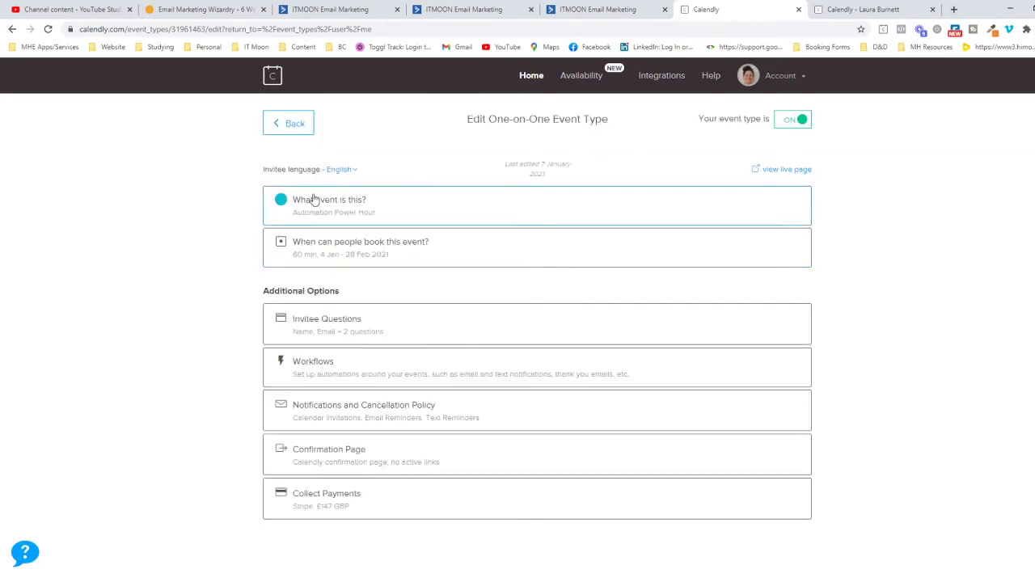
left_click(336, 203)
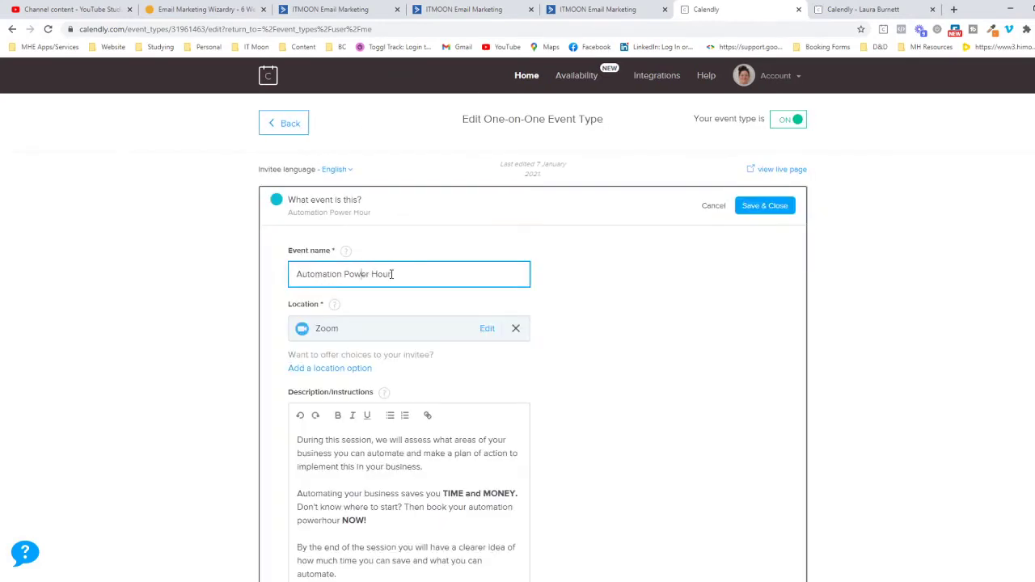
Step: Return to the automation's split condition and examine the full calendly-integration-Automation_Powerhour tag, including its event name part
left_click(447, 11)
left_click(359, 16)
left_click(580, 16)
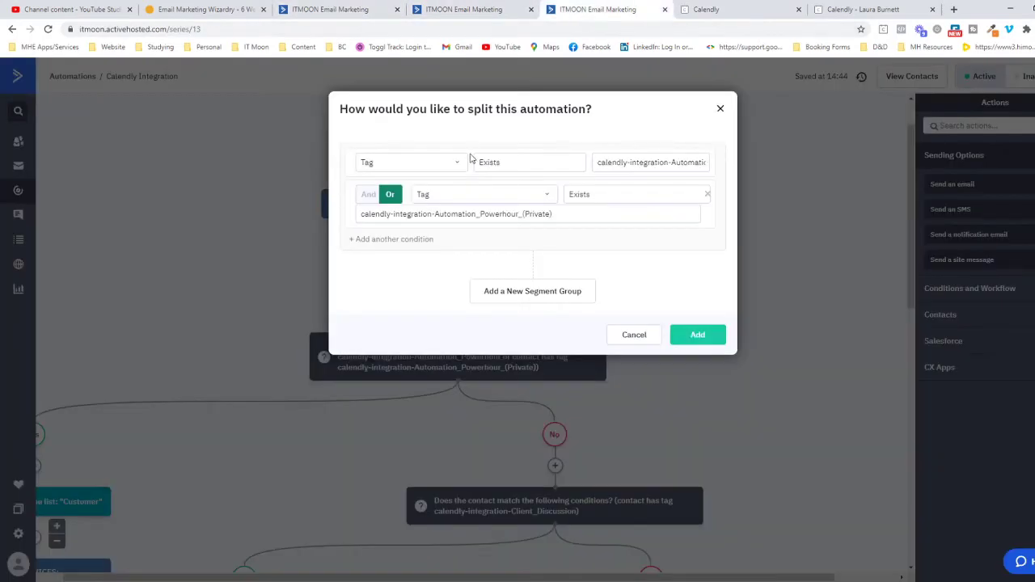
left_click(612, 164)
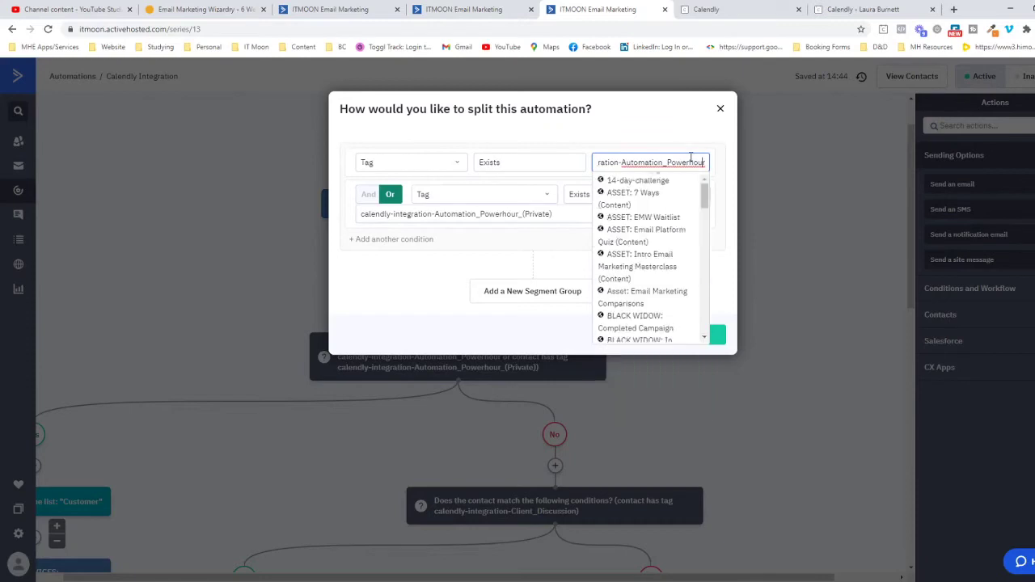
key("Home")
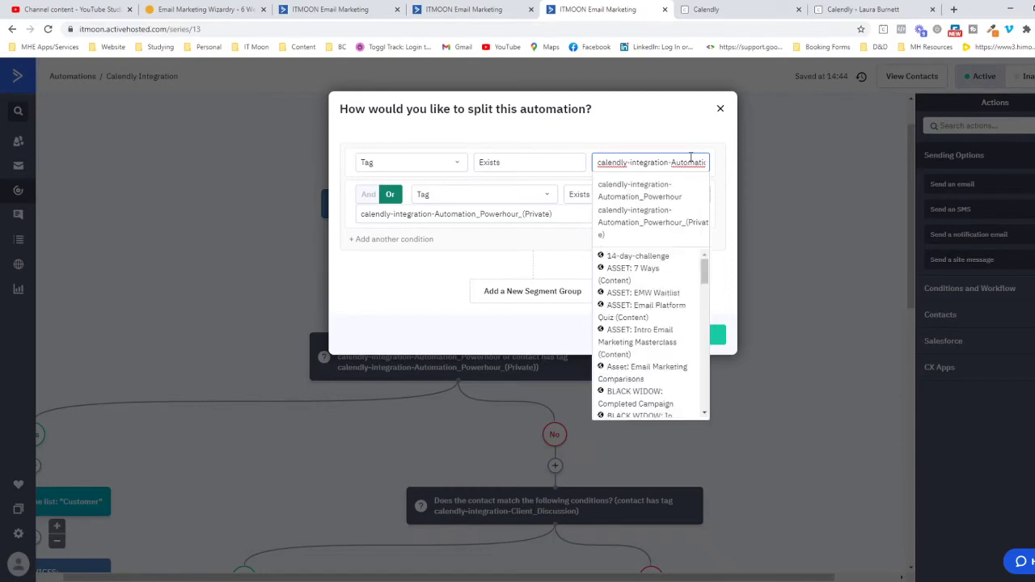
key("Right")
key("Right")
key("Right")
key("Right")
key("Right")
key("Right")
key("Right")
key("Right")
key("Right")
key("Right")
key("Right")
key("Right")
key("Right")
key("Right")
key("Right")
key("Right")
key("Right")
key("Right")
key("Right")
key("Right")
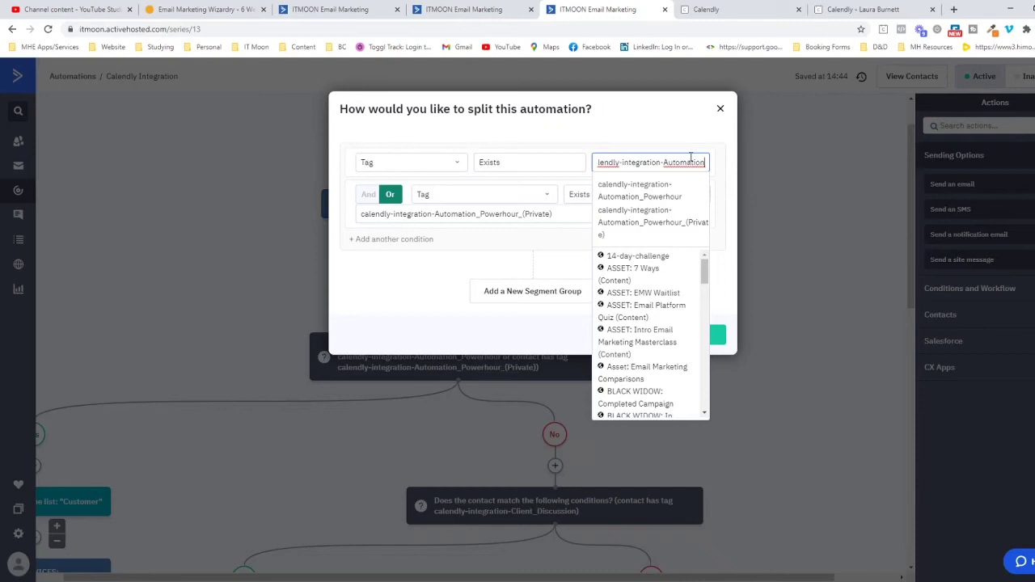
key("Right")
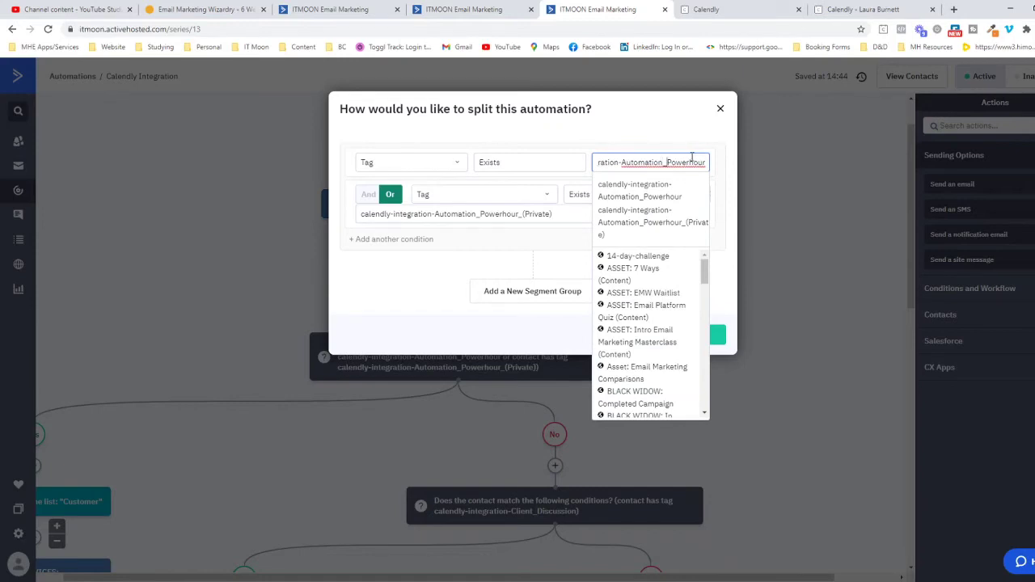
Step: Check the event name in Calendly against the condition's tag, and close the split condition without saving
left_click(706, 9)
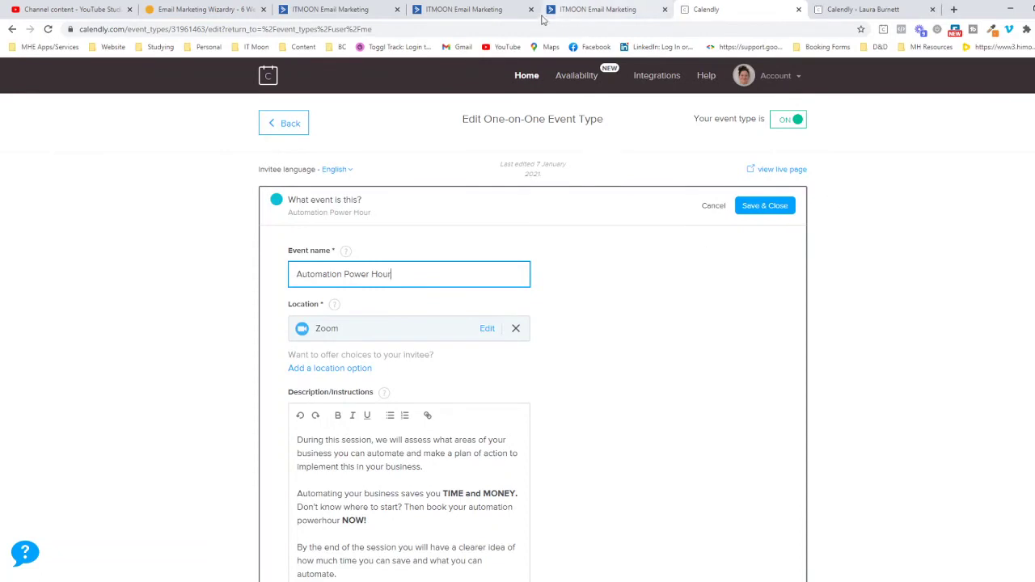
left_click(483, 10)
left_click(568, 11)
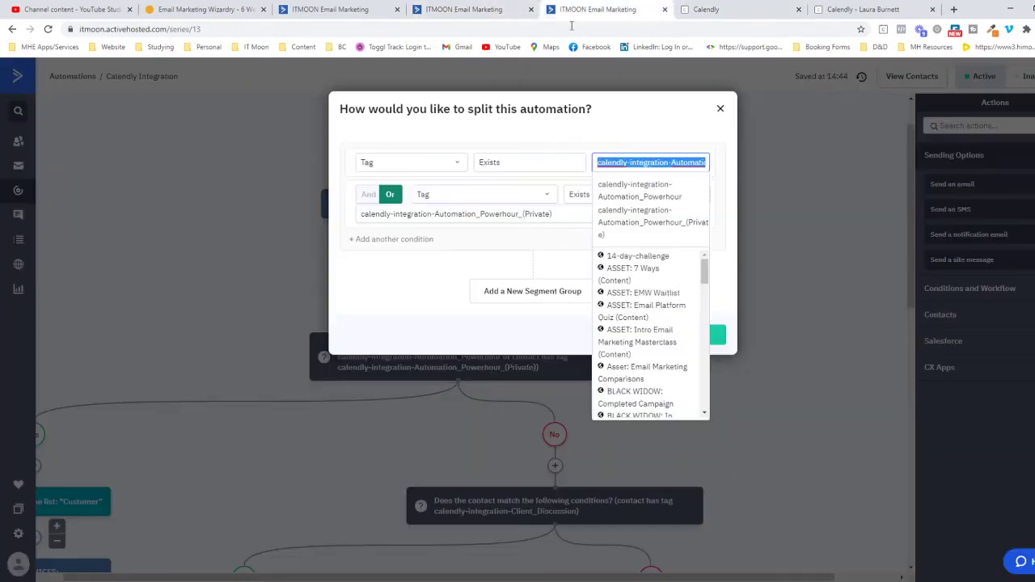
left_click(651, 146)
left_click(722, 113)
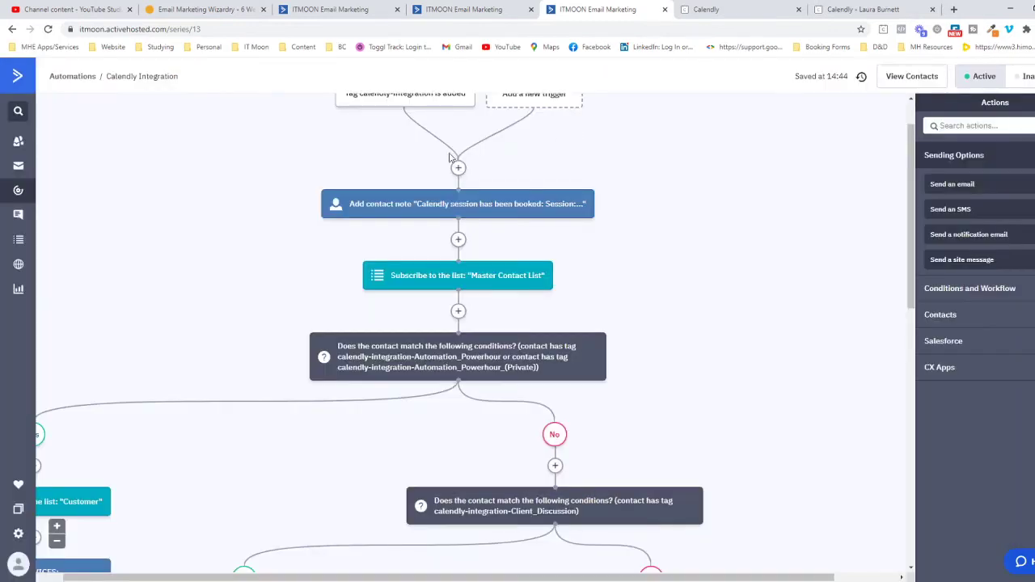
Step: Review the start of the automation, from its tag trigger to the Master Contact List subscription
scroll(449, 159, "up", 2)
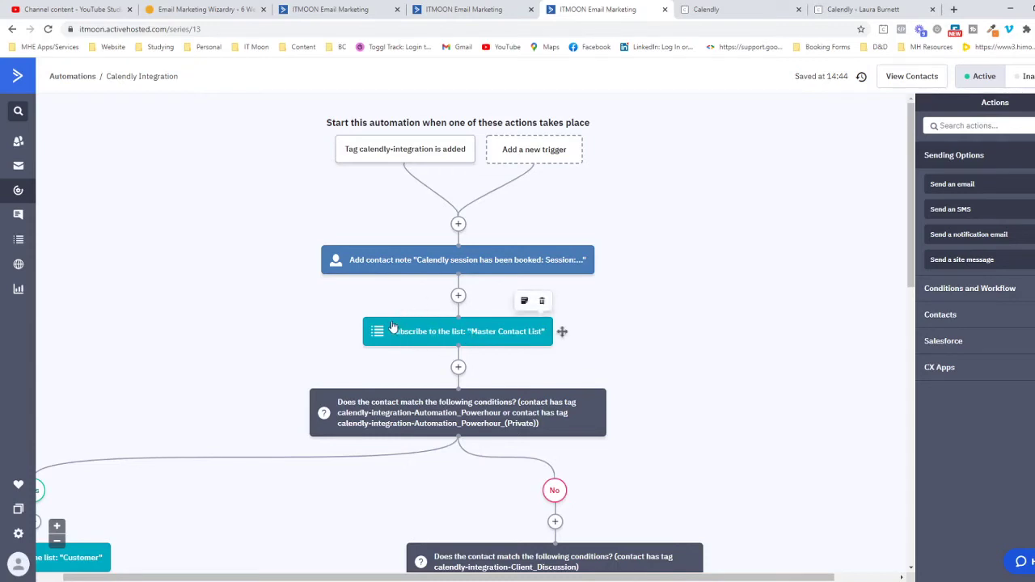
mouse_move(366, 147)
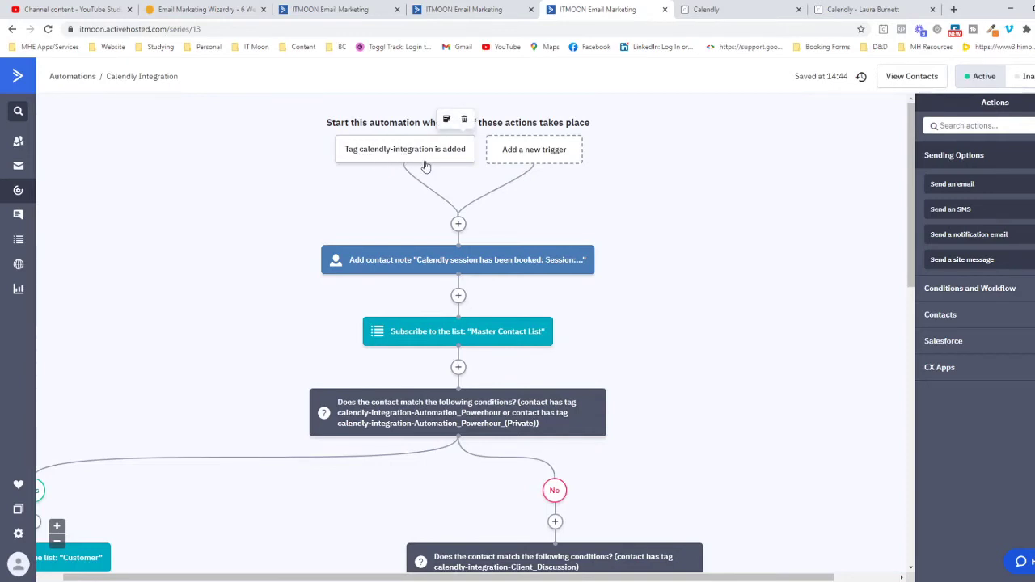
mouse_move(419, 343)
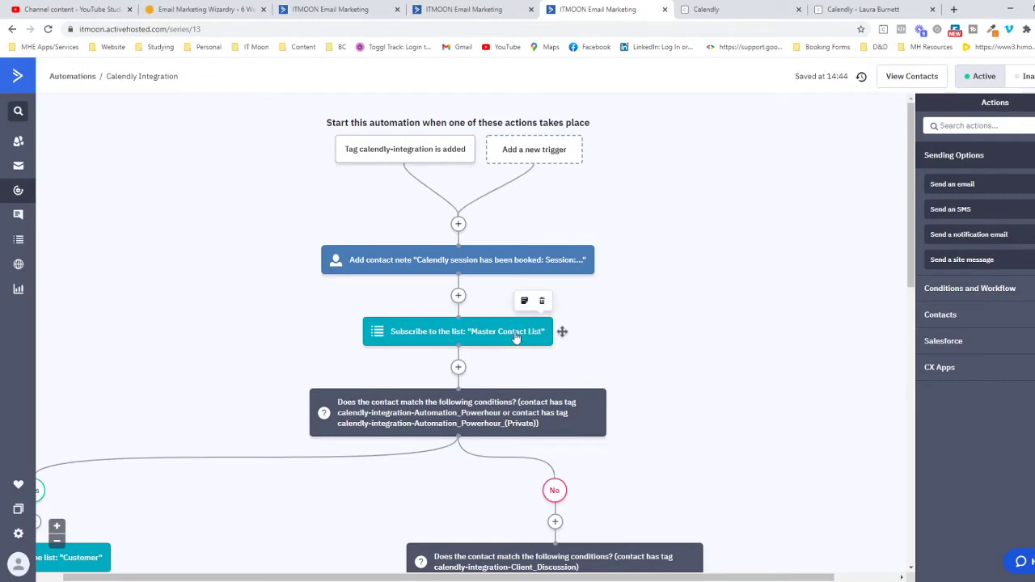
Step: Examine the list and tag actions on the Yes branches of the Automation_Powerhour and Client_Discussion conditions
scroll(469, 299, "down", 5)
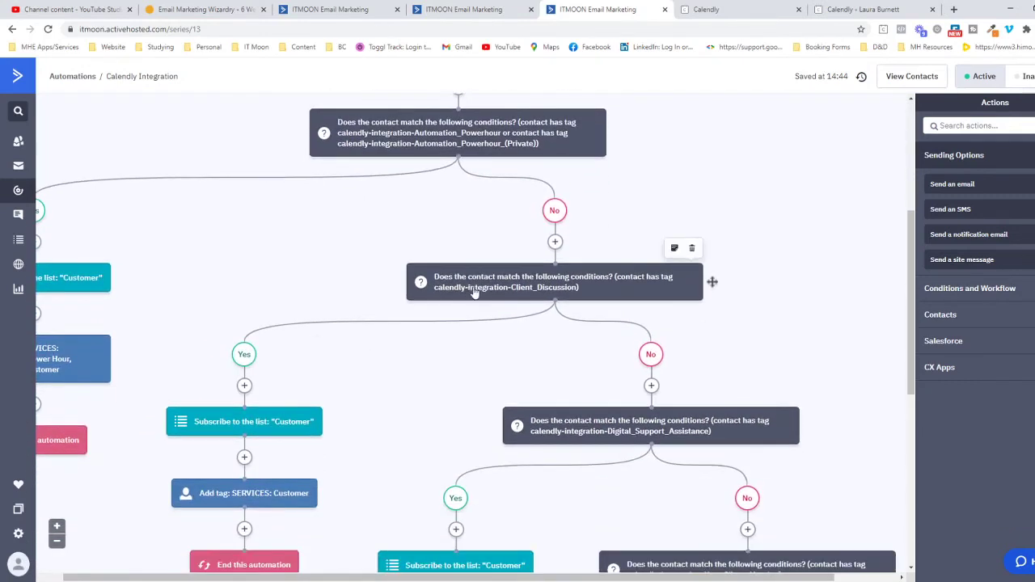
scroll(615, 429, "up", 2)
left_click_drag(531, 579, 503, 579)
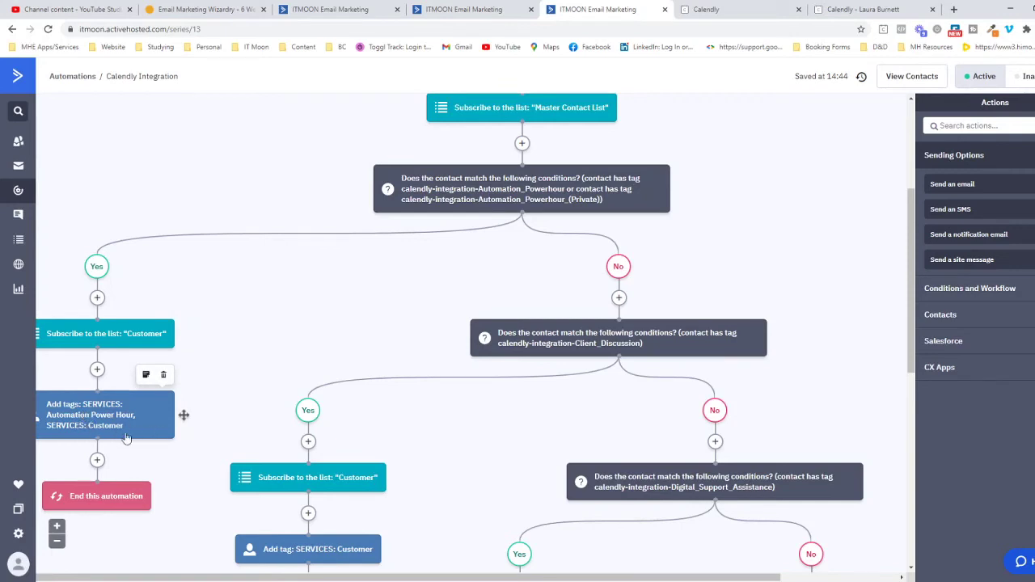
scroll(135, 443, "down", 2)
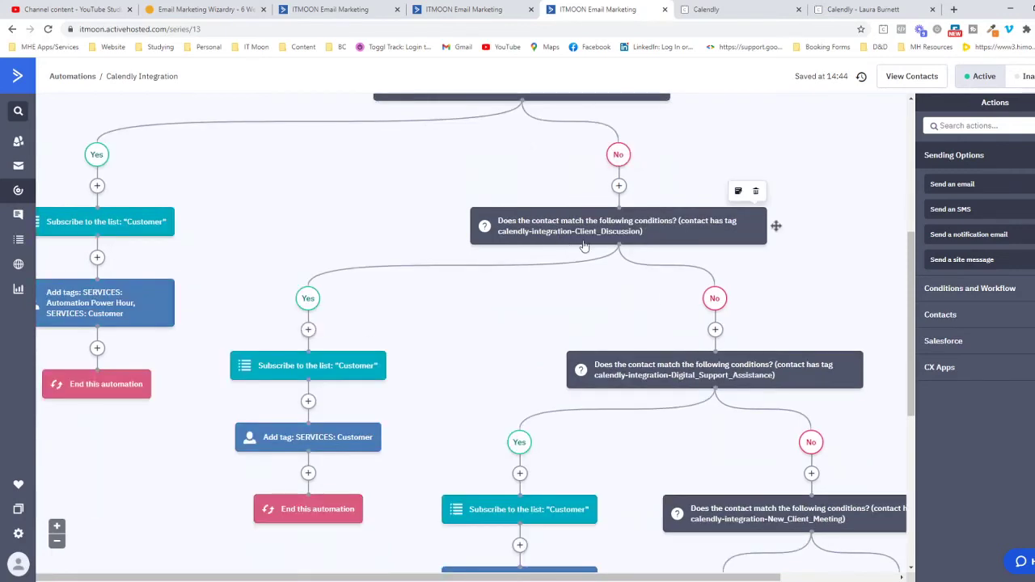
mouse_move(611, 246)
scroll(610, 245, "down", 1)
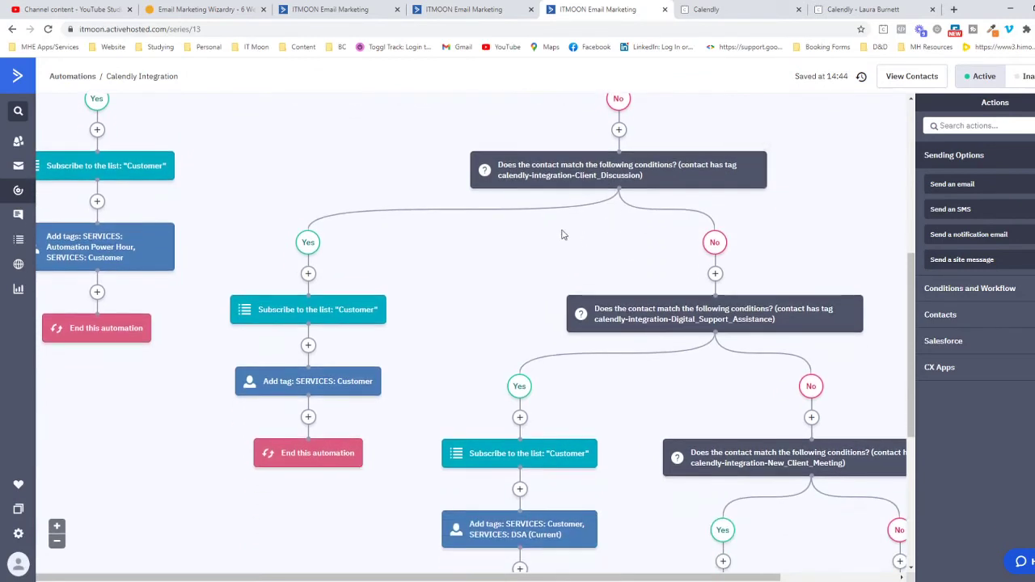
mouse_move(353, 314)
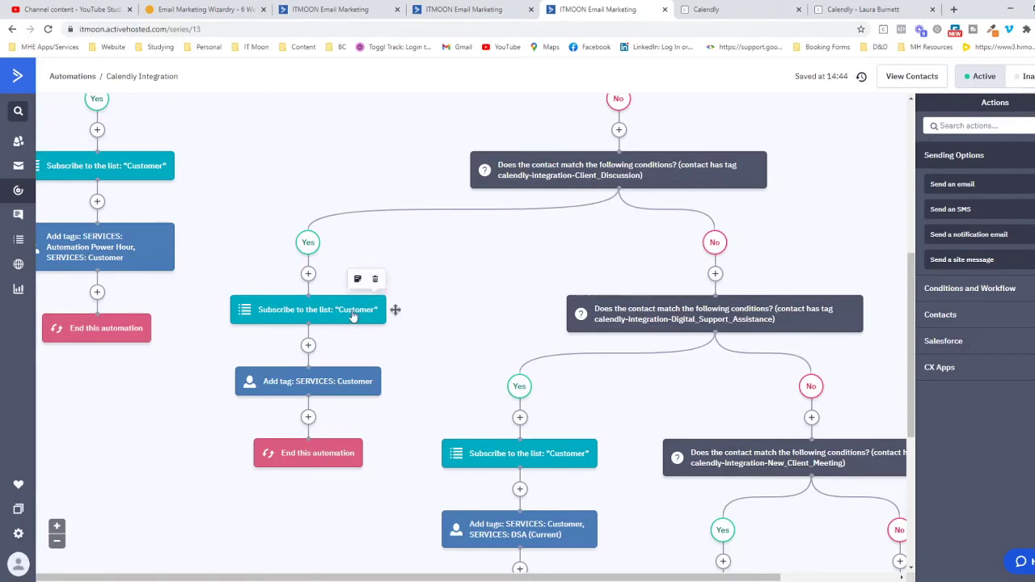
mouse_move(311, 387)
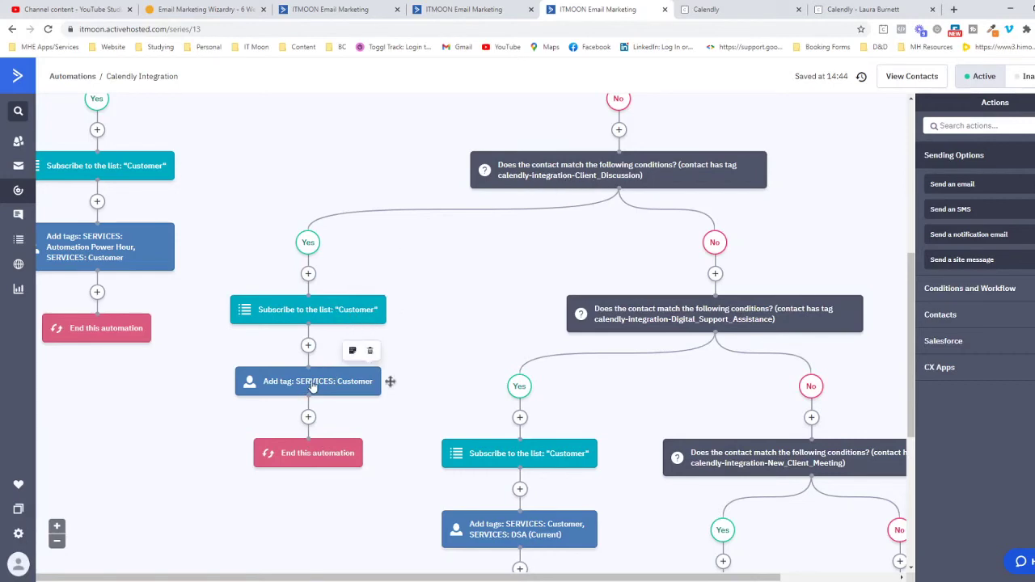
Step: Examine the actions under the Digital_Support_Assistance and New_Client_Meeting conditions, including the final No branch
scroll(617, 259, "down", 2)
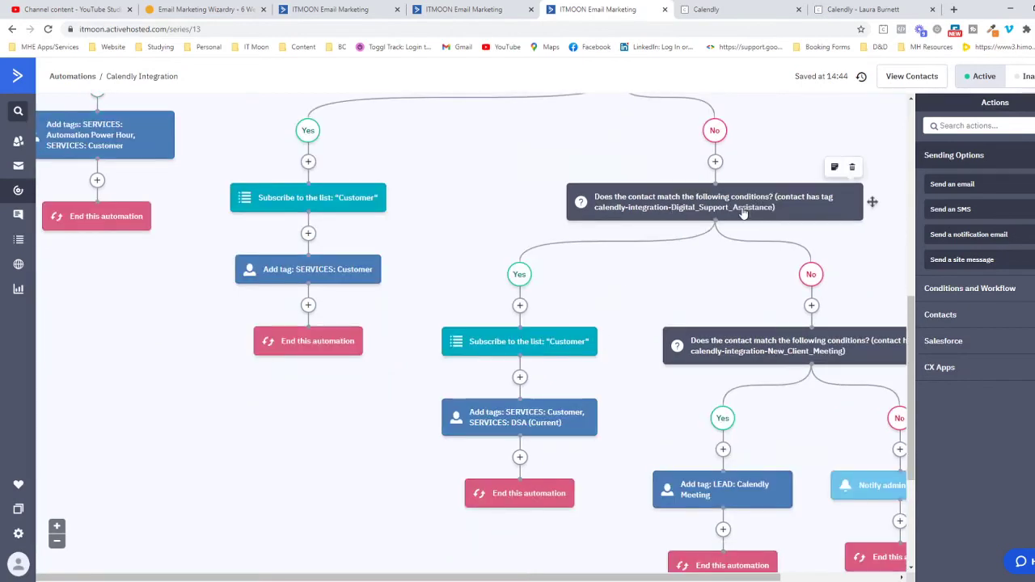
scroll(635, 220, "down", 1)
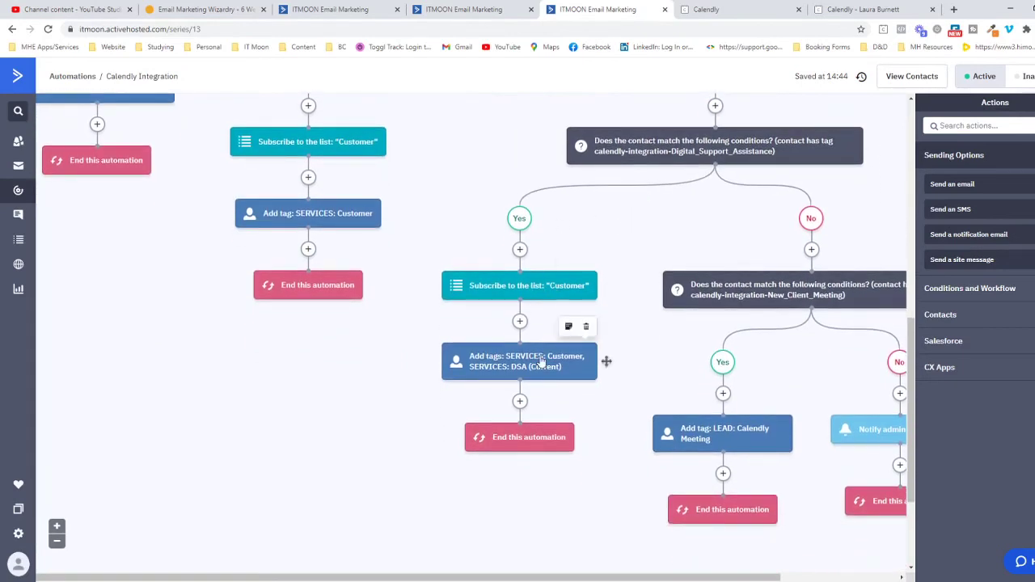
scroll(543, 356, "down", 1)
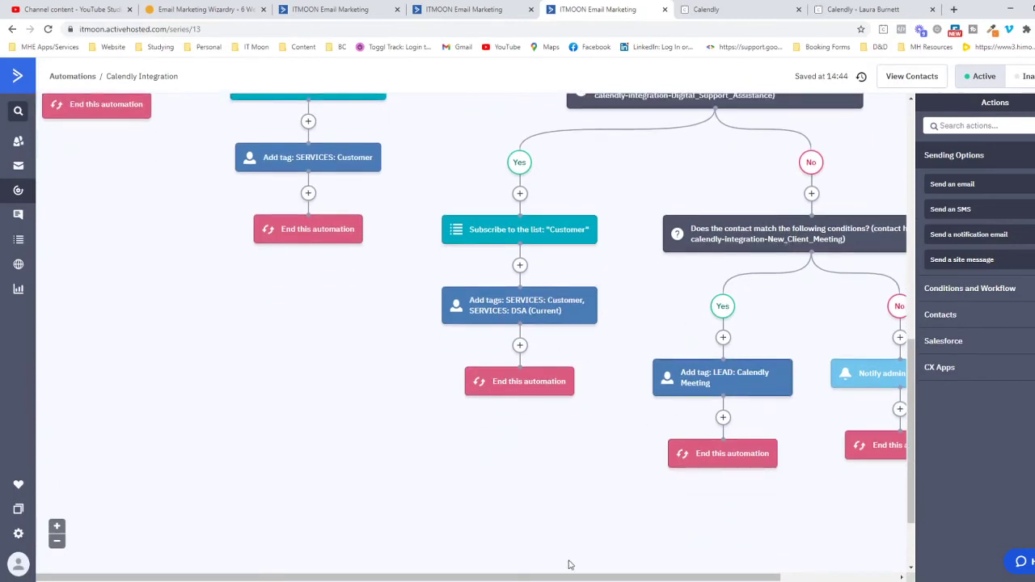
left_click_drag(569, 580, 675, 579)
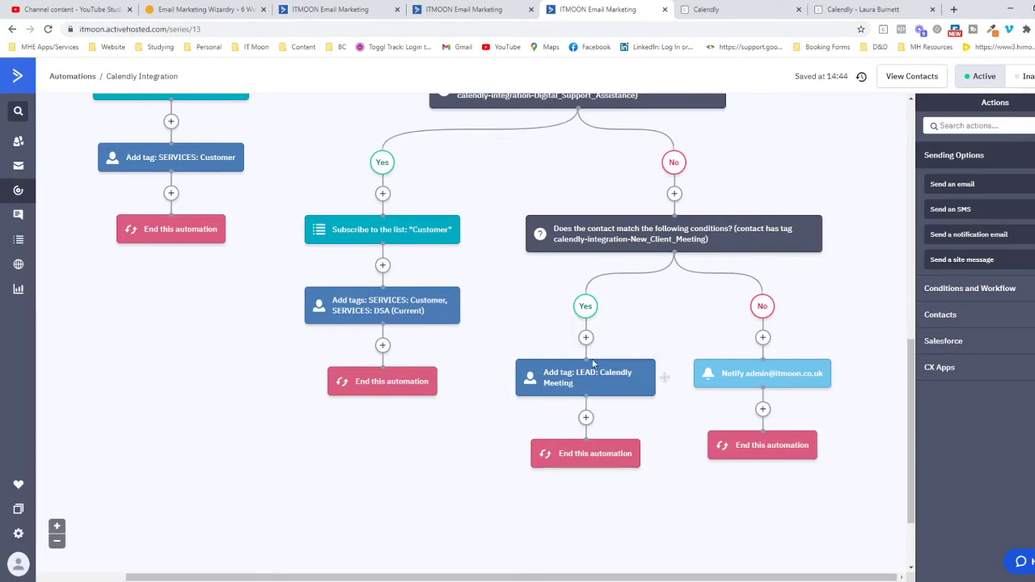
Step: Compare the Automation Power Hour event name in Calendly with the Powerhour tags in the automation's first condition, leaving the name unedited
scroll(612, 375, "up", 10)
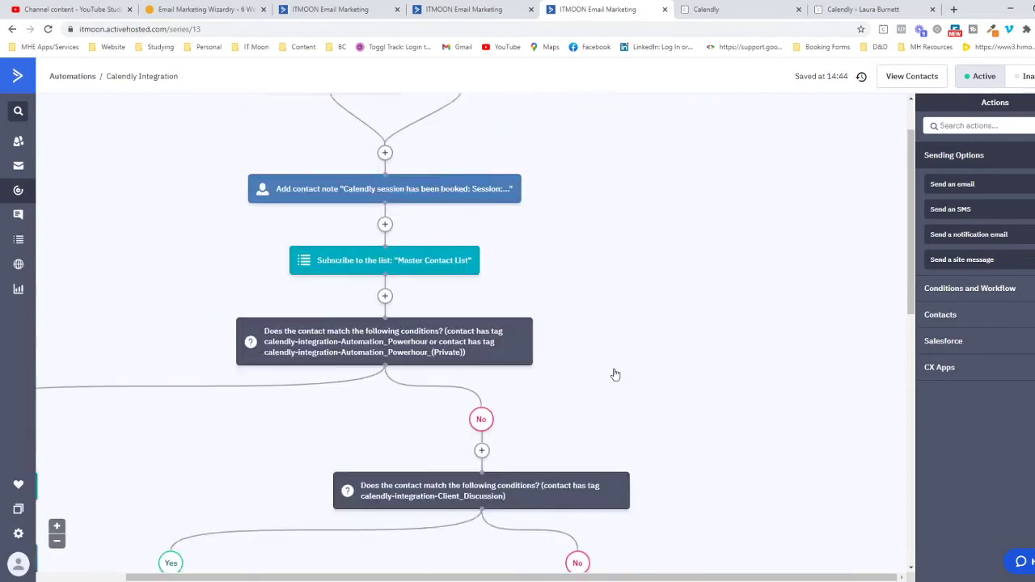
left_click_drag(604, 579, 499, 579)
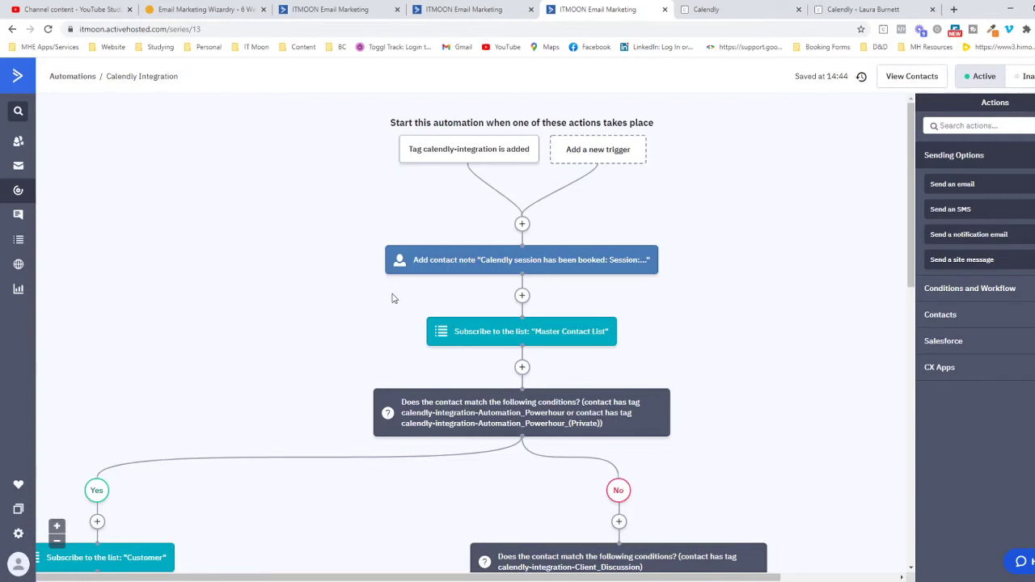
left_click(741, 8)
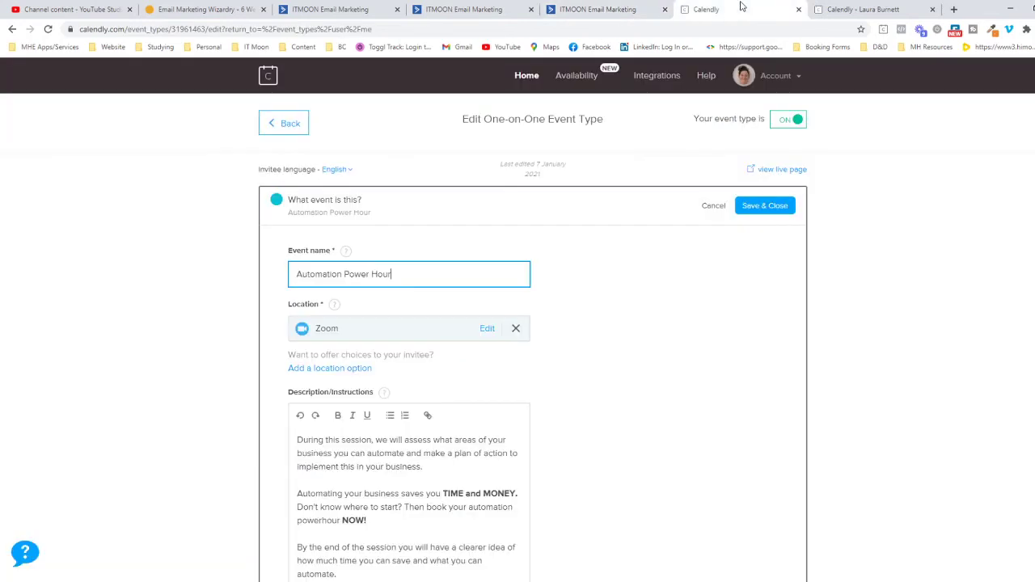
triple_click(355, 279)
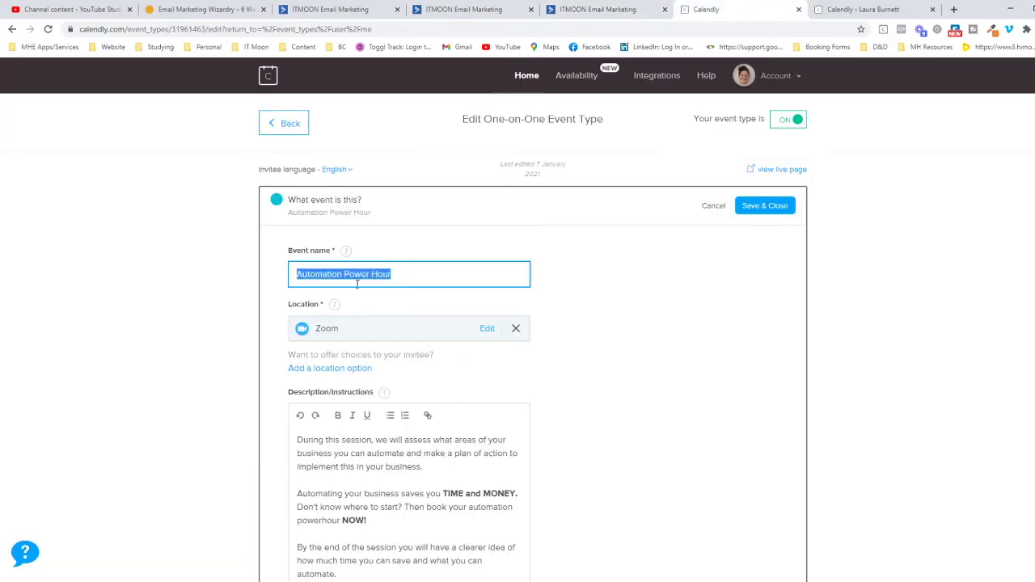
left_click(620, 9)
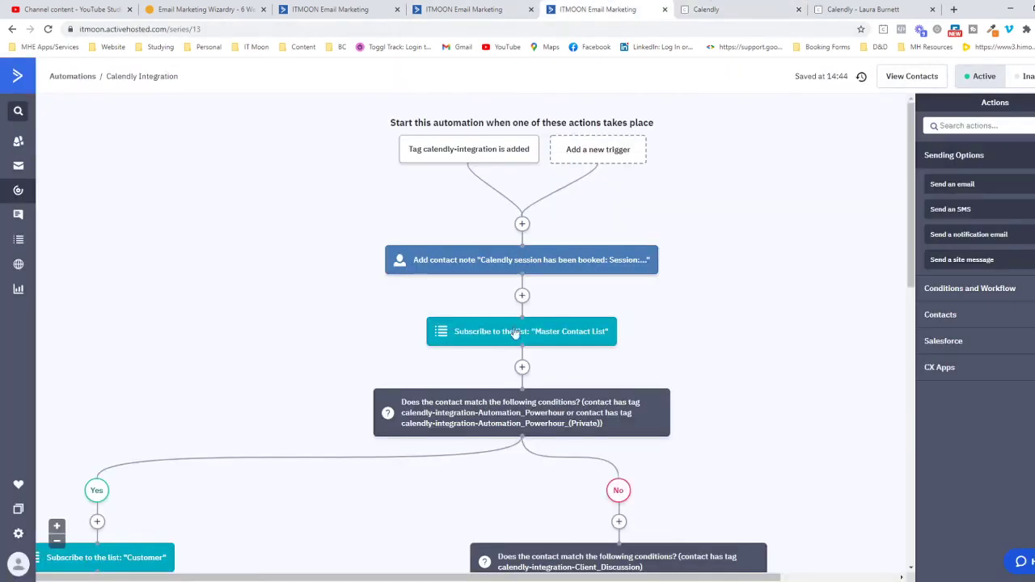
scroll(527, 401, "down", 2)
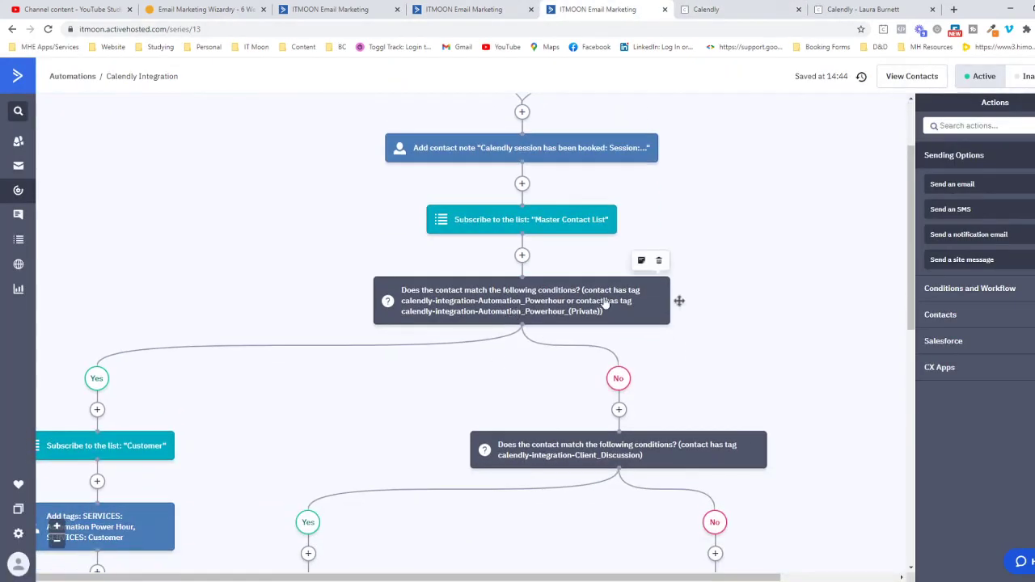
left_click(748, 9)
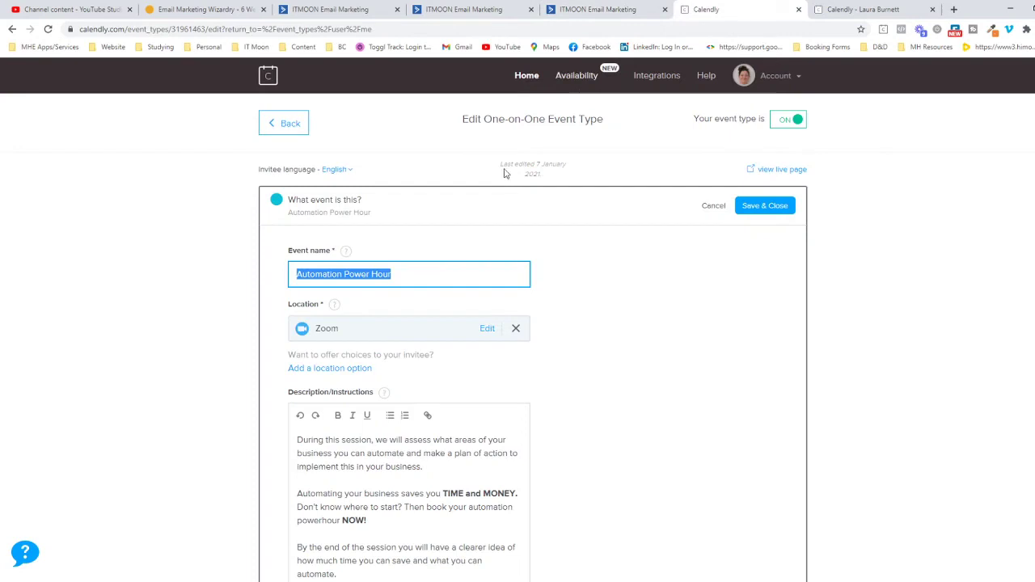
left_click(419, 274)
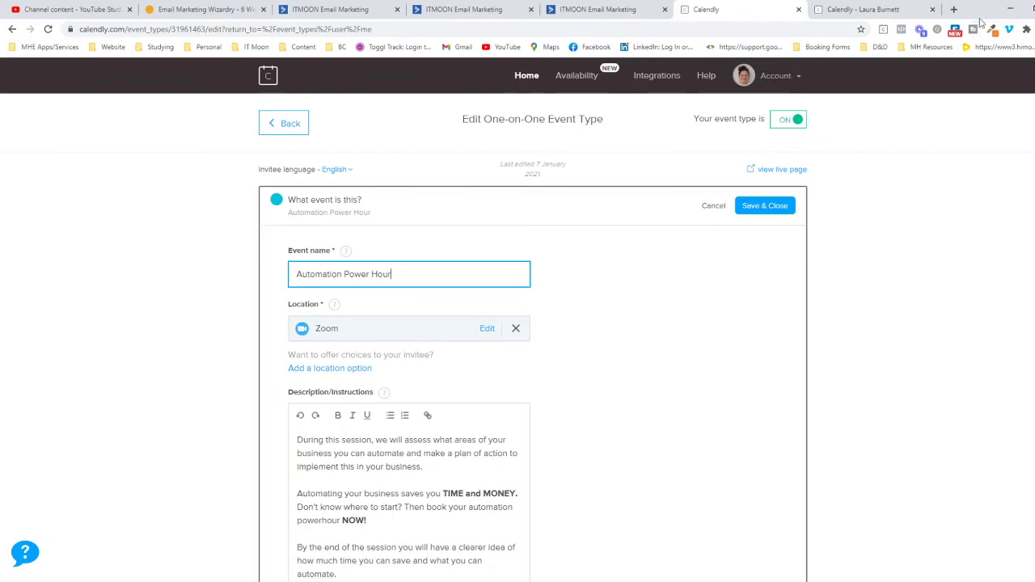
Step: Open the itmoon.co.uk/online-bookings-made-easy page in a new browser tab
left_click(955, 10)
type("on")
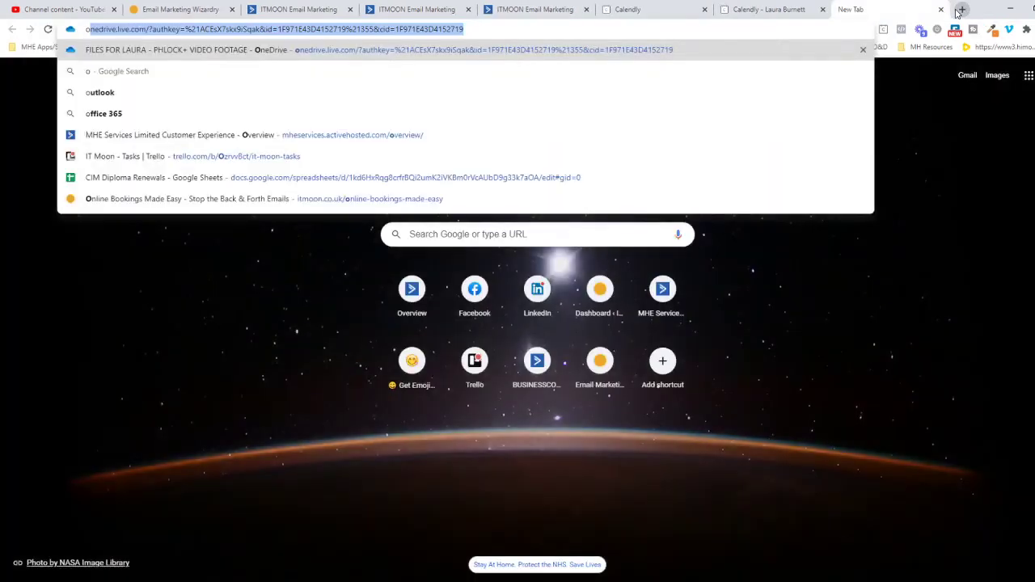
left_click(428, 177)
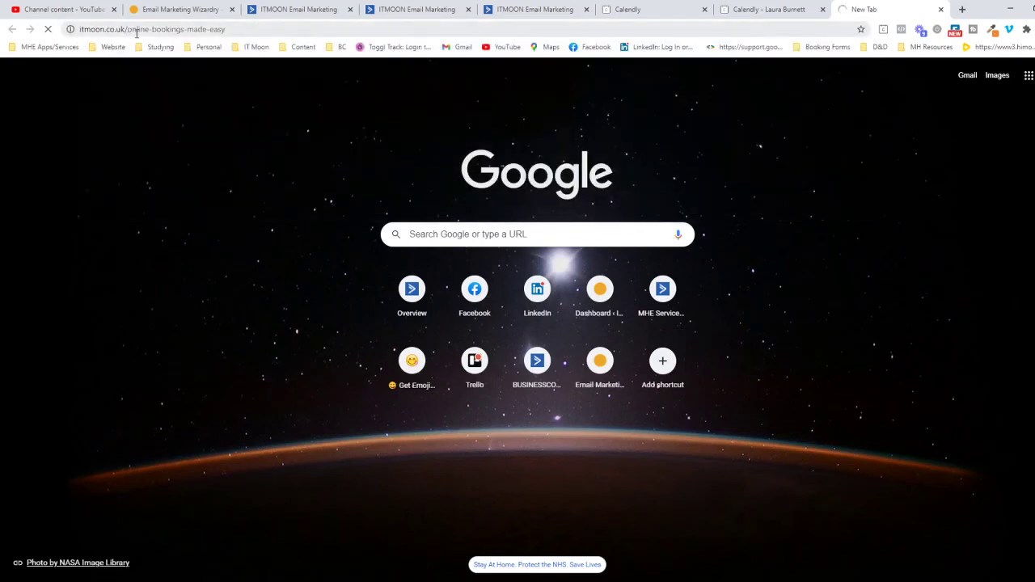
left_click(136, 32)
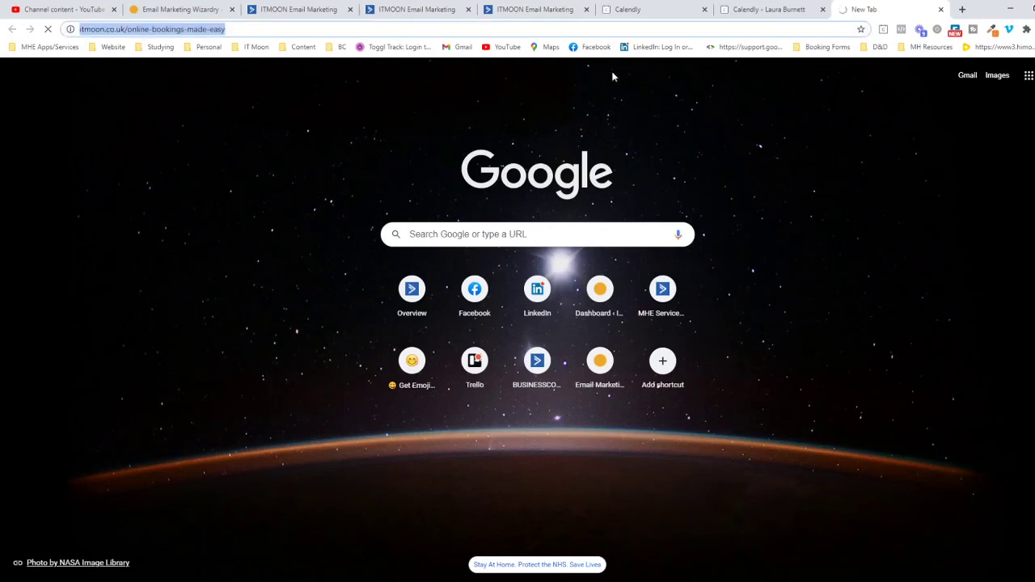
Step: View the Automation Power Hour booking page in Calendly, and look over the Online Bookings Made Easy course page
left_click(760, 9)
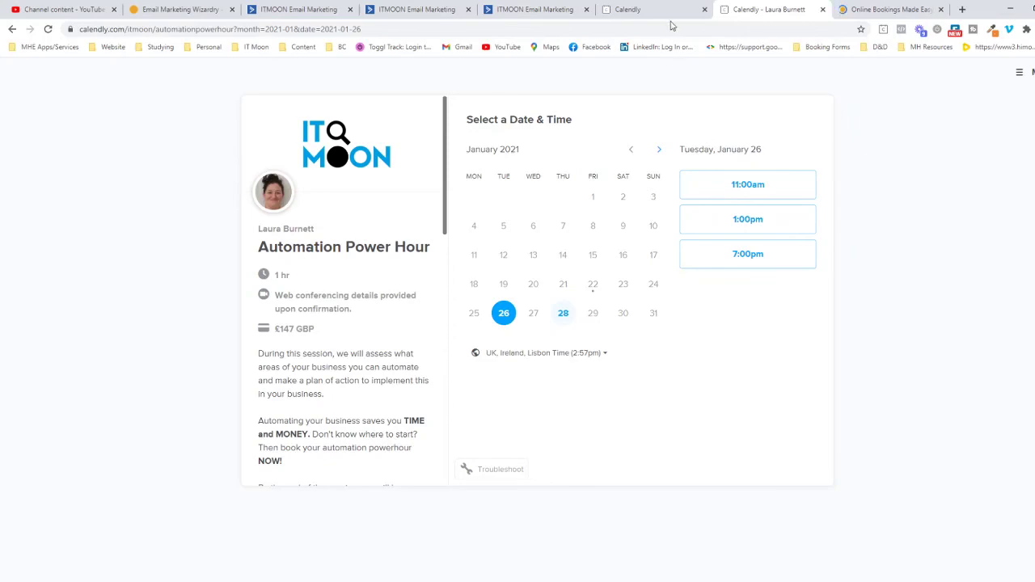
left_click(890, 11)
scroll(451, 296, "down", 1)
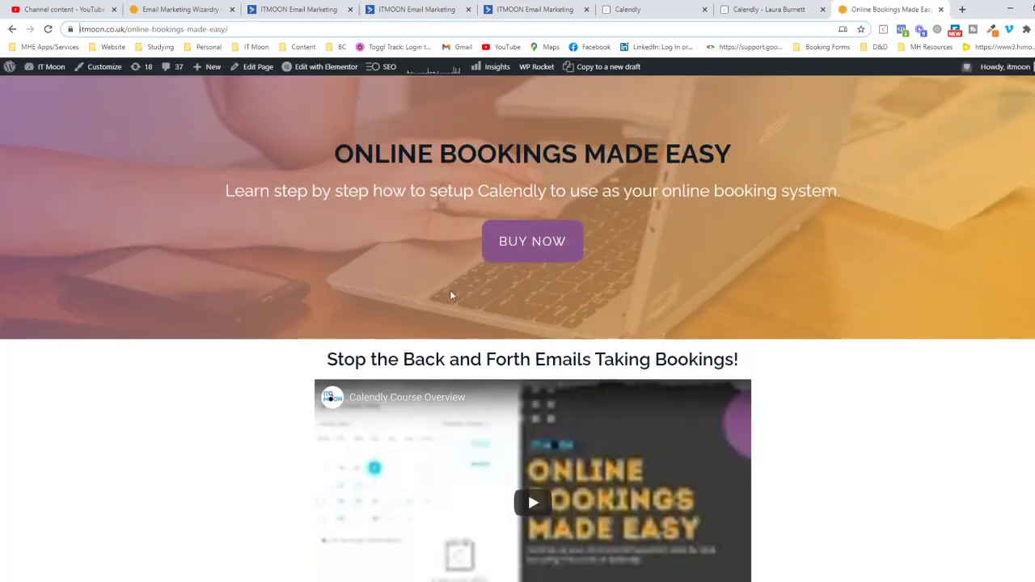
scroll(474, 347, "down", 4)
scroll(504, 351, "up", 4)
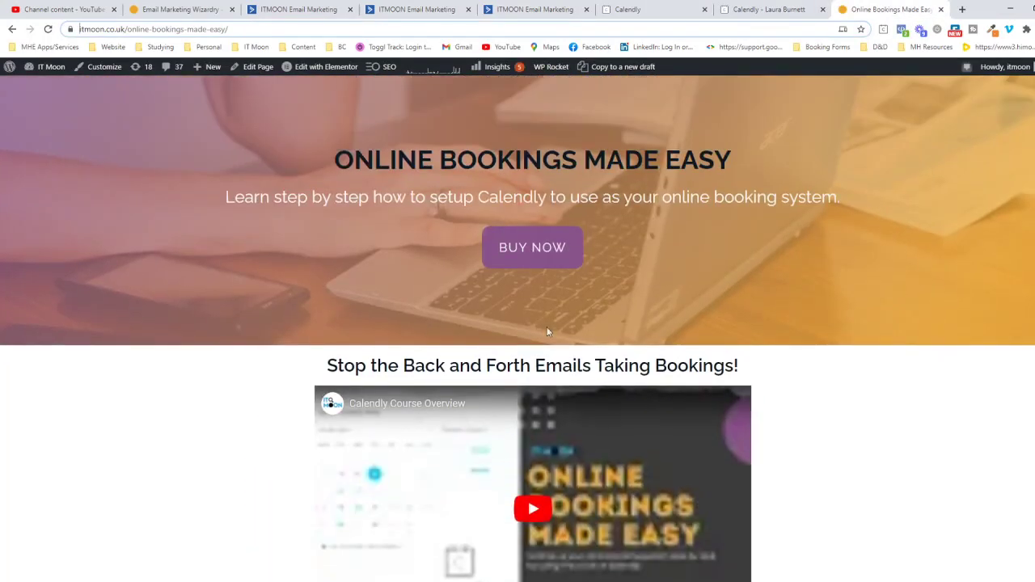